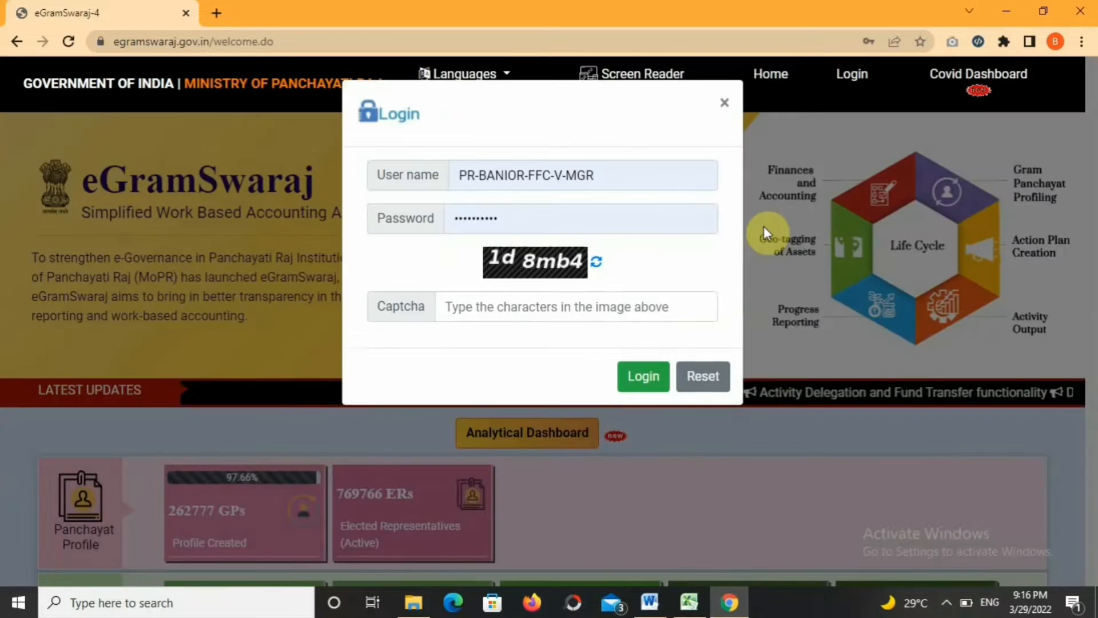
Step: Enter the captcha characters and log in to the portal with the prefilled account details
left_click(491, 312)
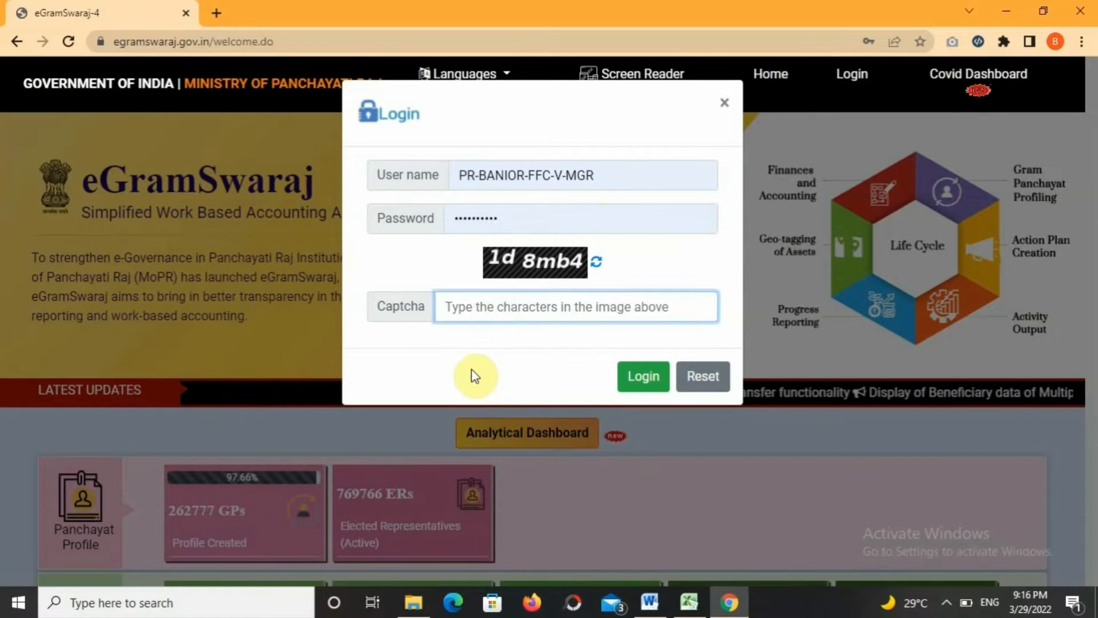
type("1")
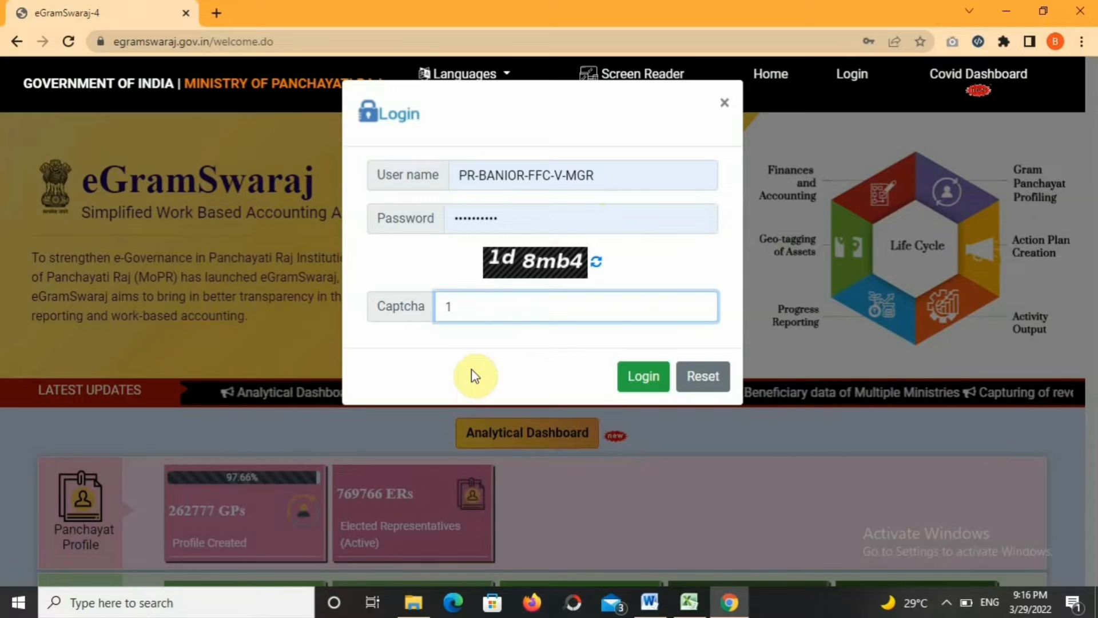
type("d8")
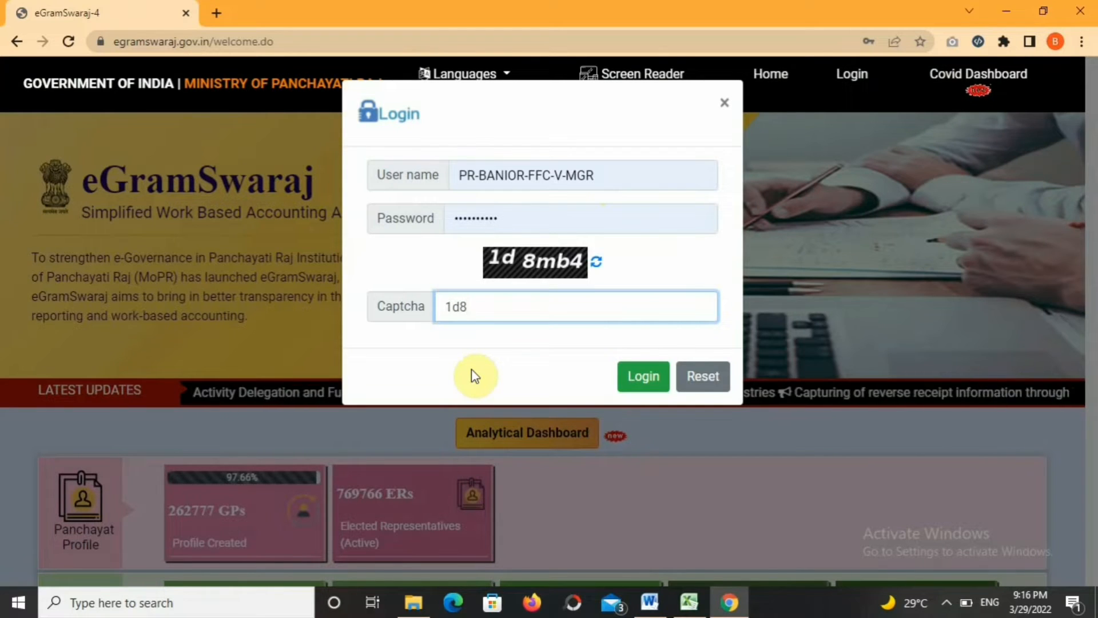
type("mb4")
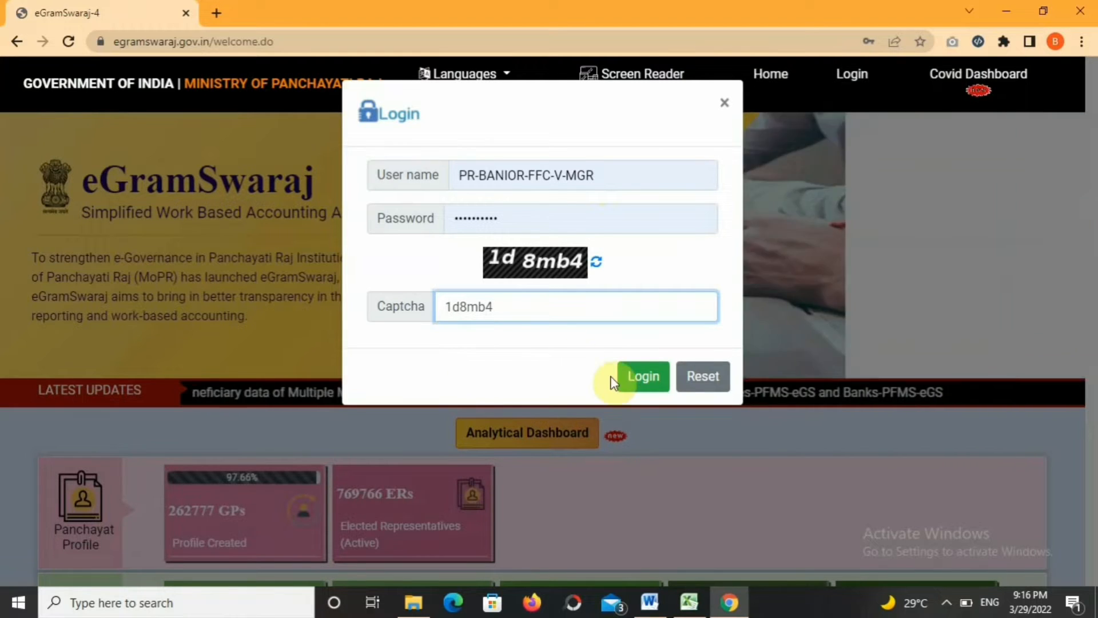
left_click(642, 376)
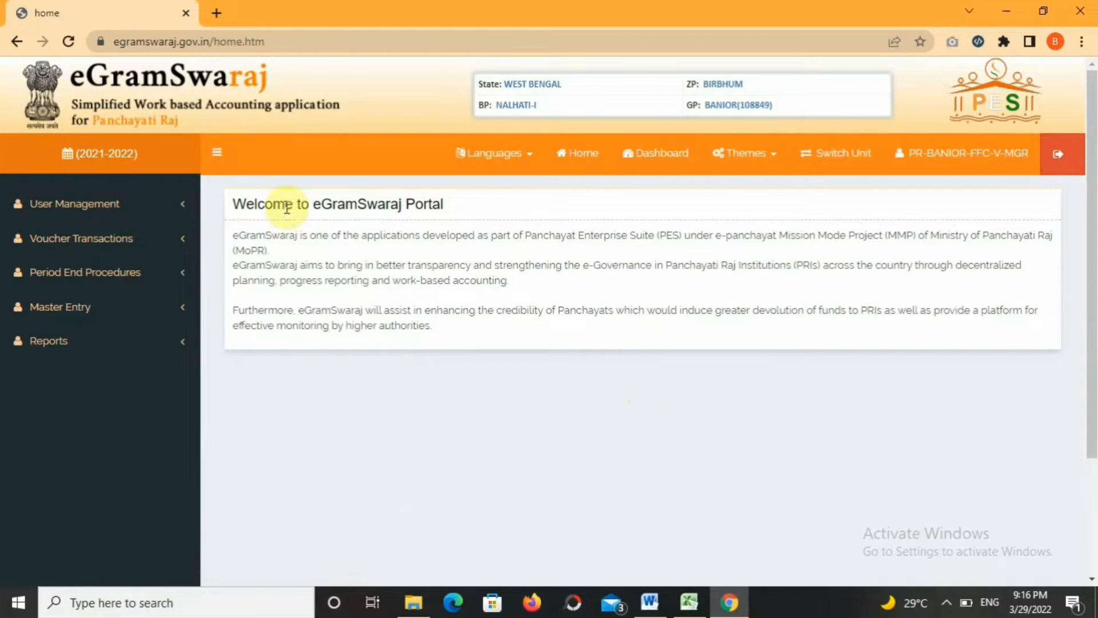
Step: Check the scheme-wise day book closing dates for the XV Finance Commission scheme
left_click(138, 281)
left_click(91, 301)
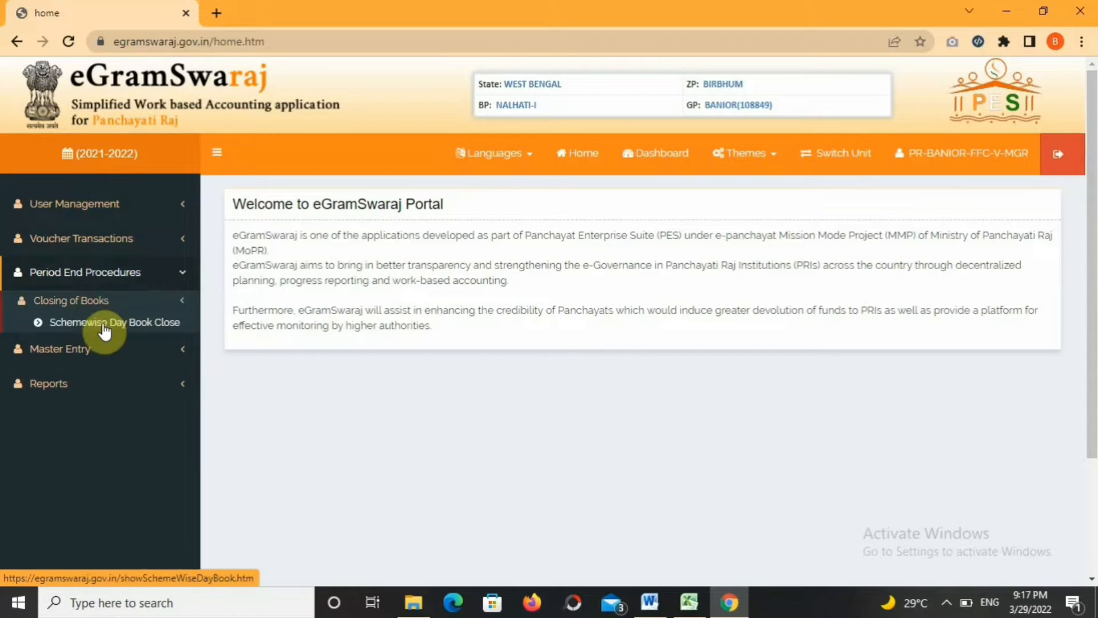
left_click(104, 323)
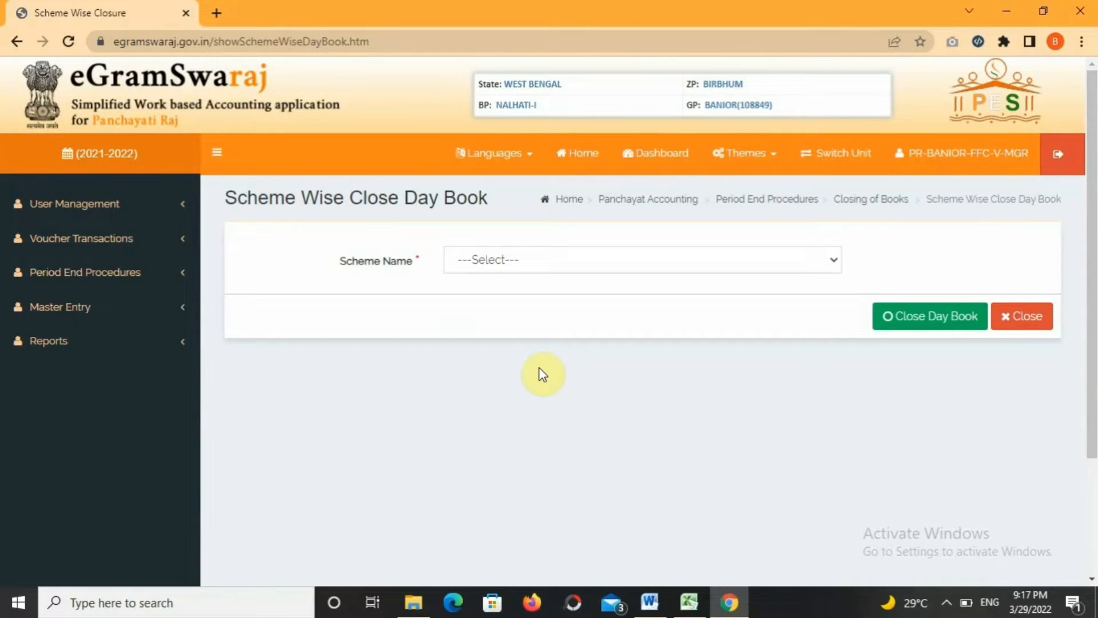
left_click(551, 264)
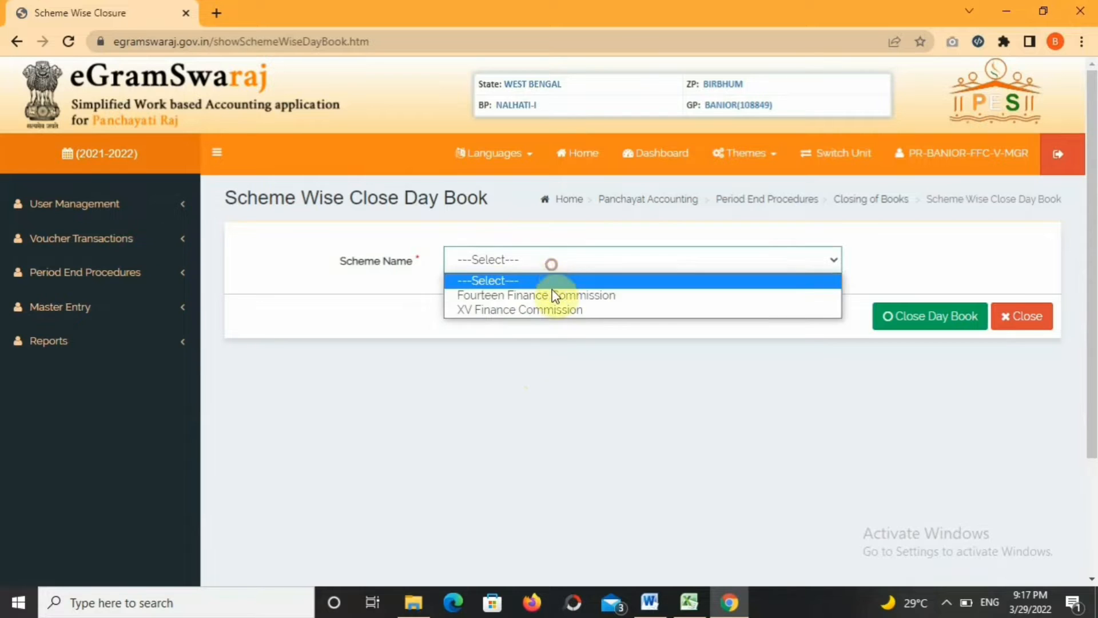
left_click(554, 309)
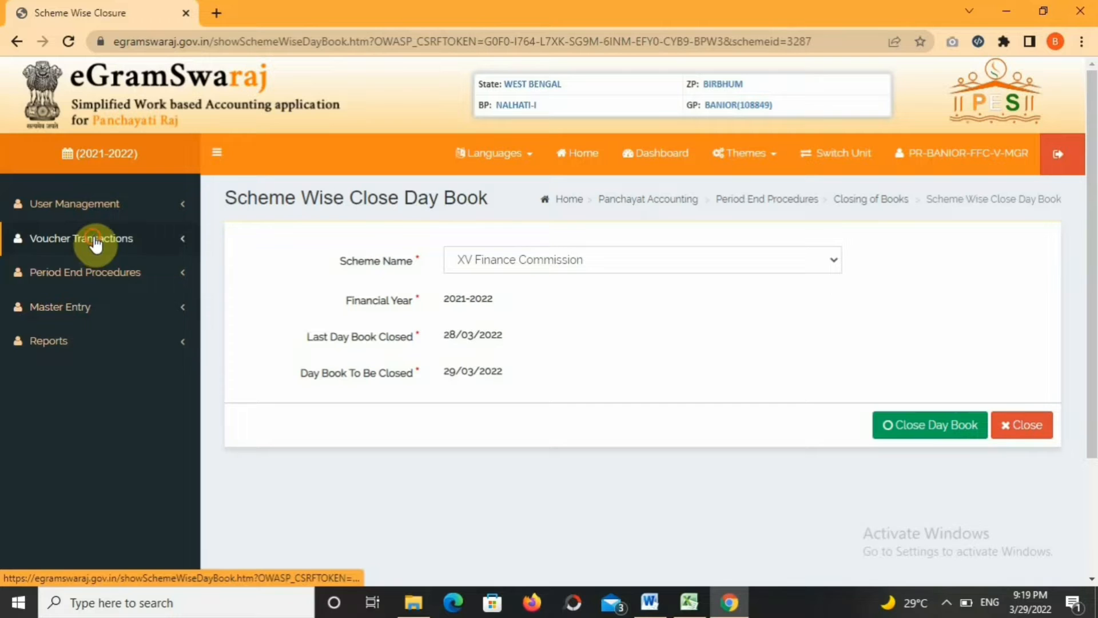
Step: Start a new online payment voucher with Expenditure (eGS) as the nature of payment
left_click(92, 239)
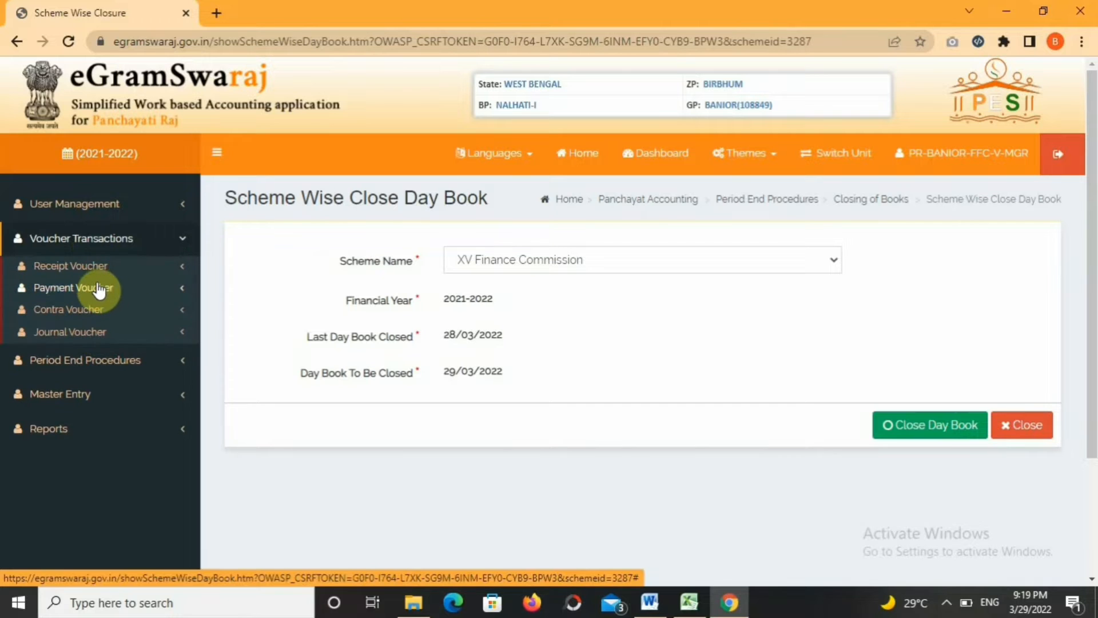
left_click(99, 288)
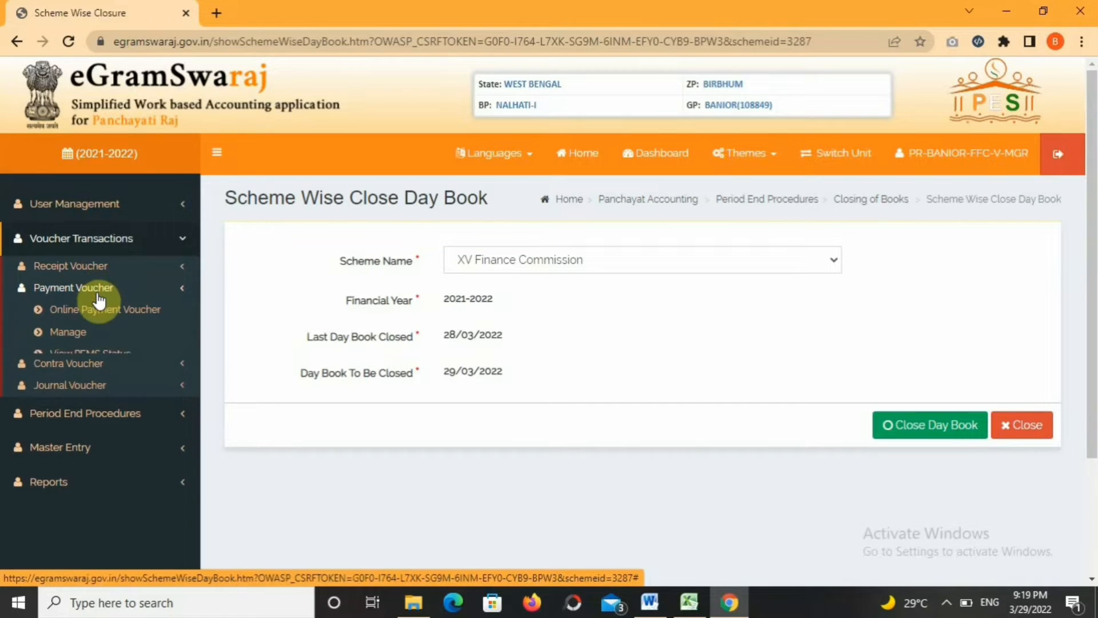
left_click(136, 317)
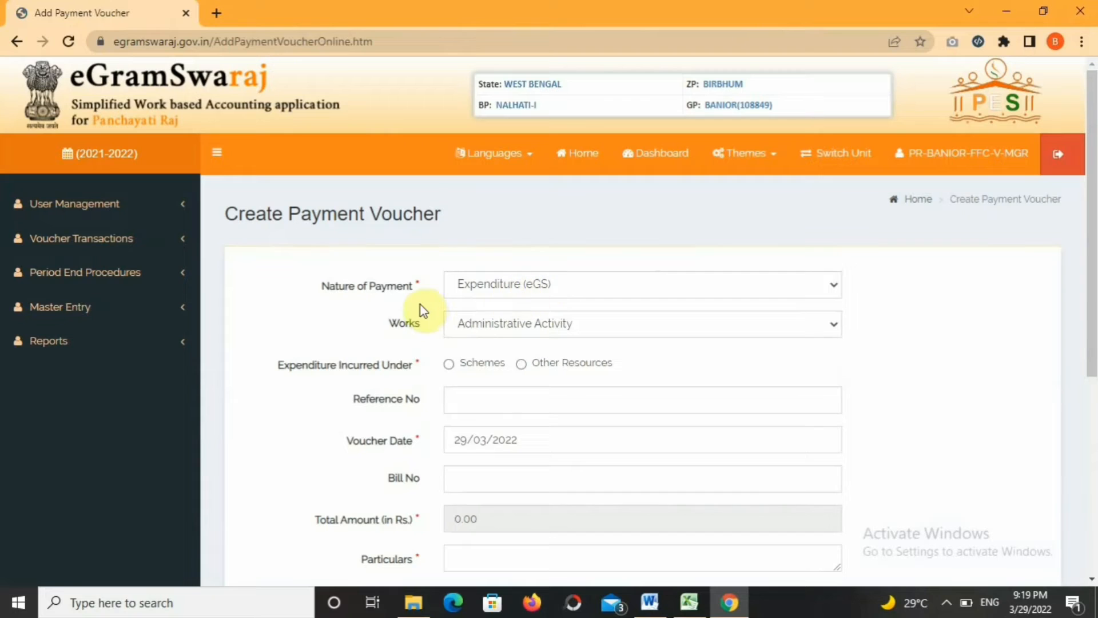
left_click(501, 289)
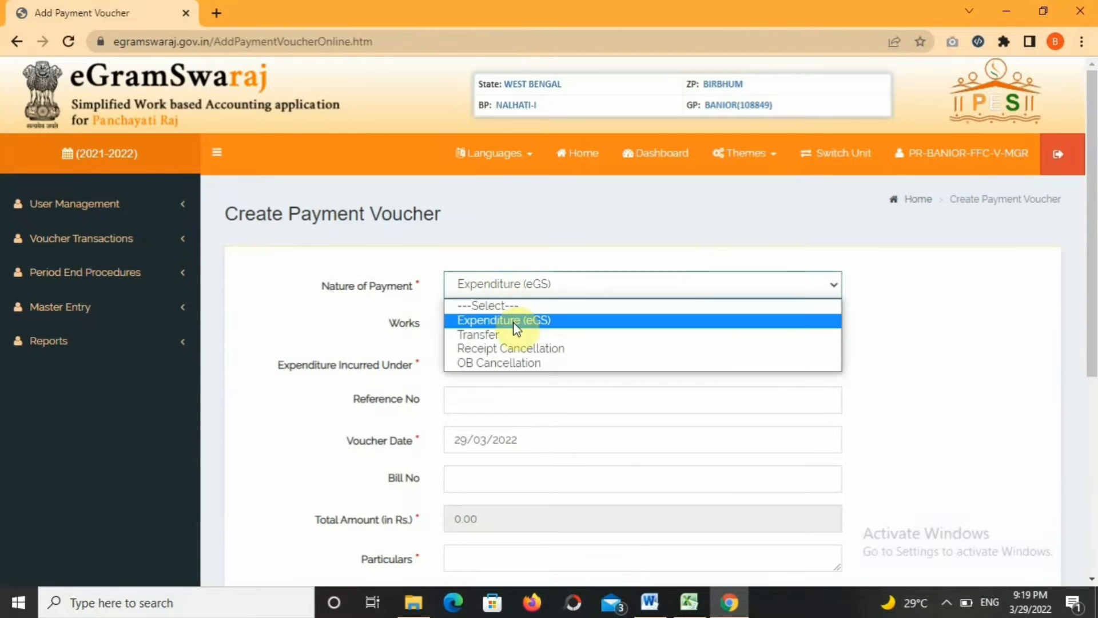
left_click(511, 319)
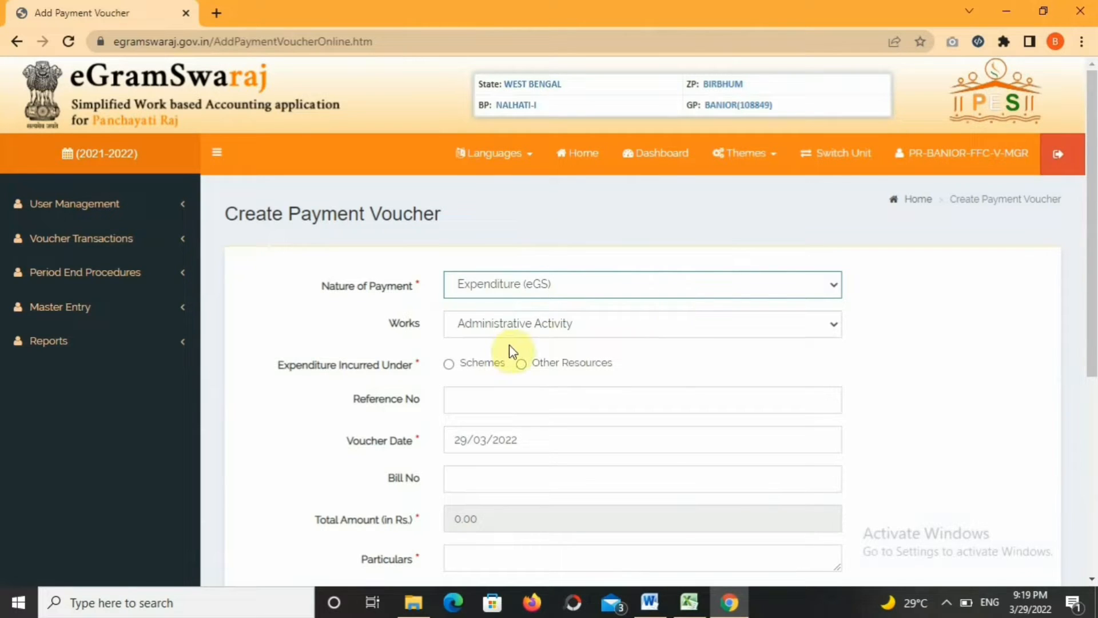
Step: Choose work 46173322 for the rig bore tubewell and charge its expenditure to the scheme XV Finance Commission - XVFC
left_click(602, 324)
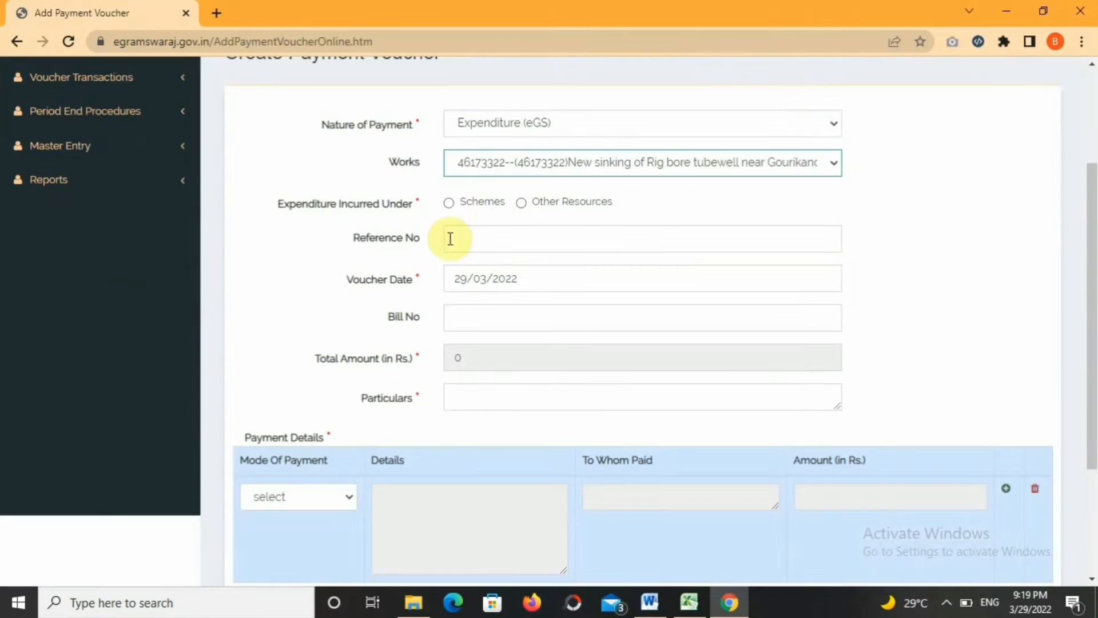
left_click(449, 204)
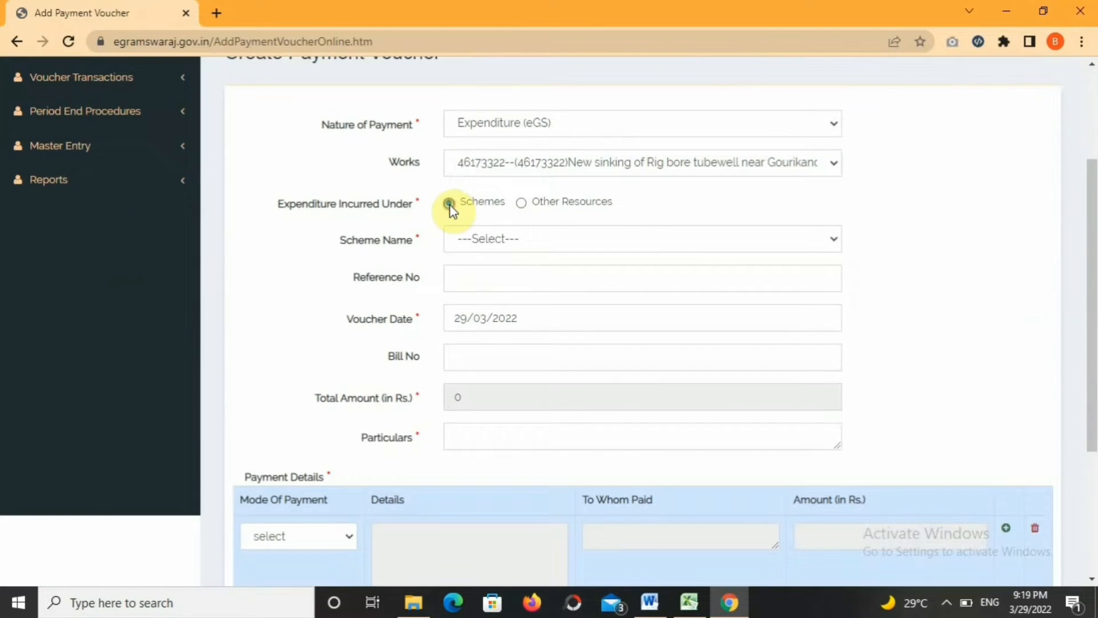
left_click(478, 240)
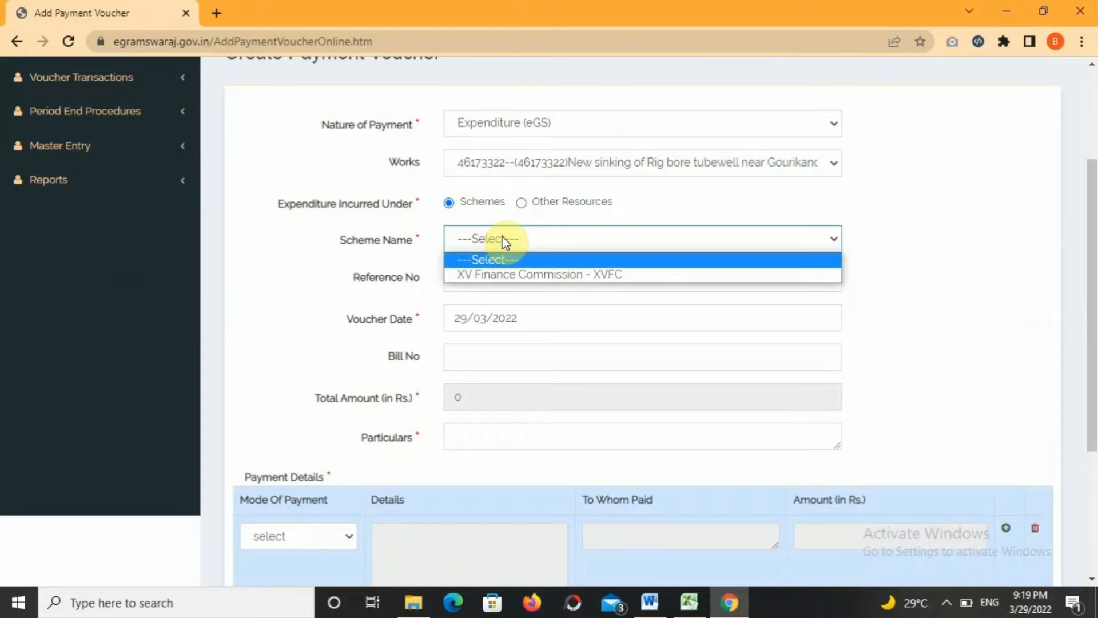
left_click(514, 277)
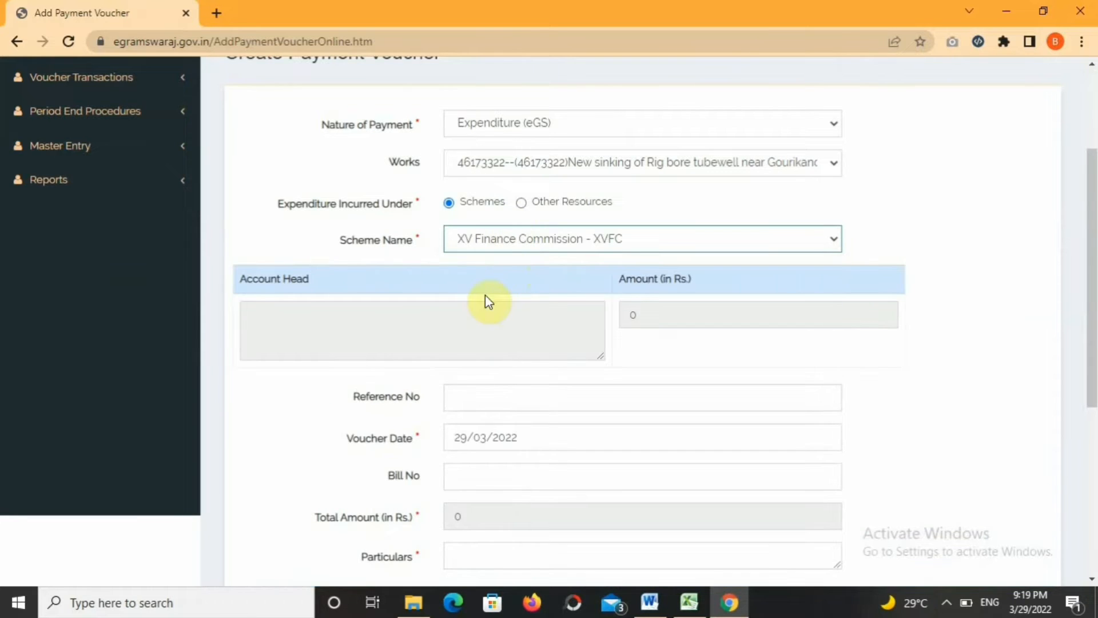
Step: Using Smart Search, set the voucher's account head to Tied Grant with major head 2215-Water Supply and Sanitation
left_click(336, 333)
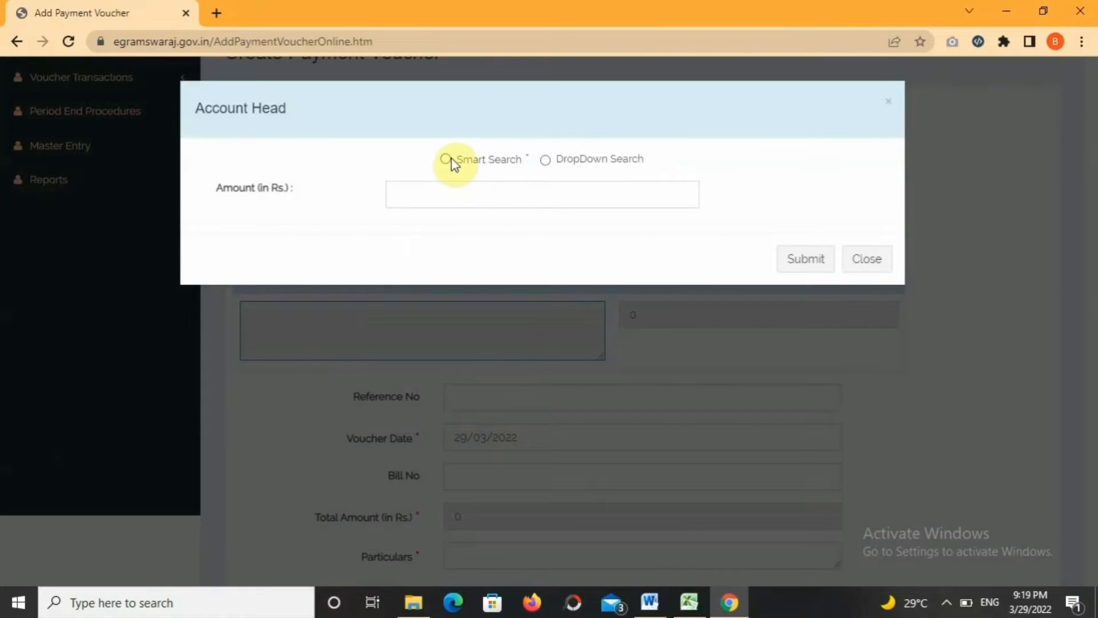
left_click(446, 159)
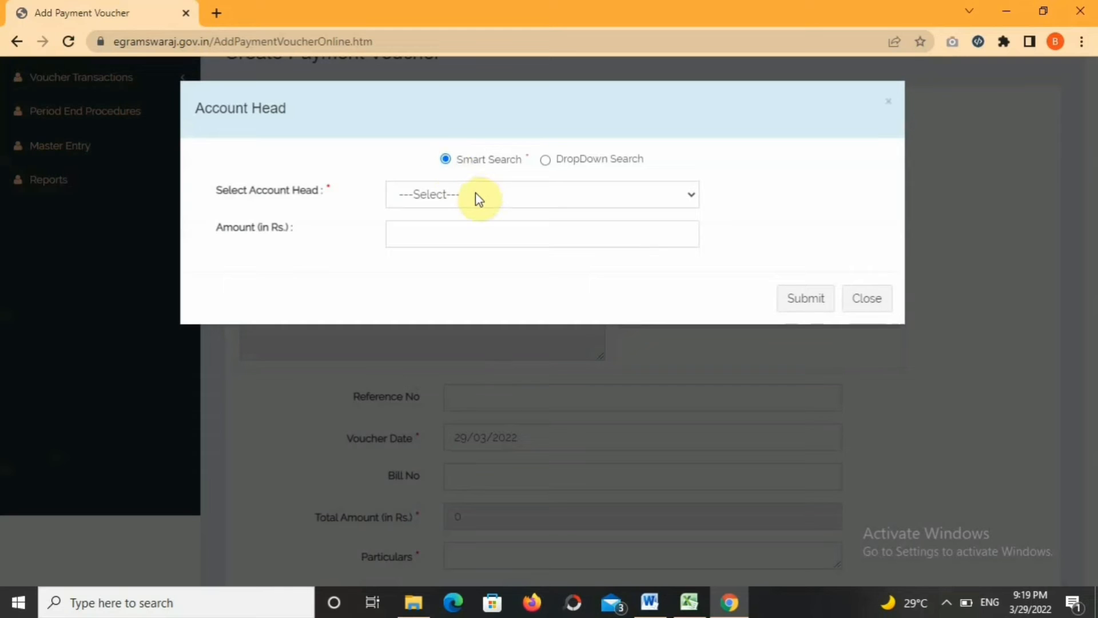
left_click(513, 197)
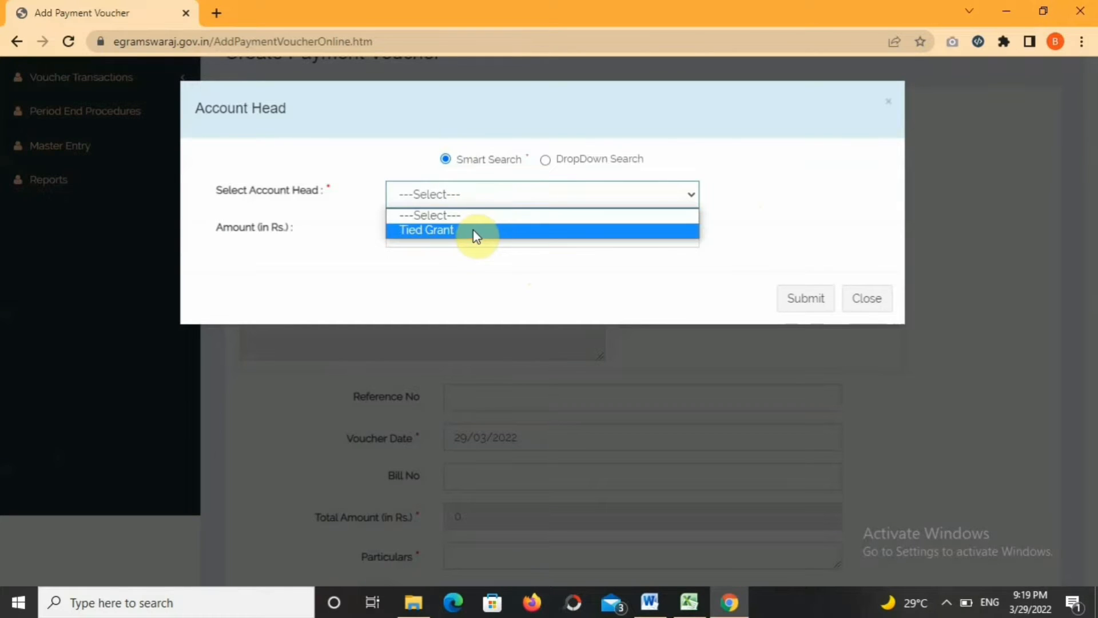
left_click(474, 230)
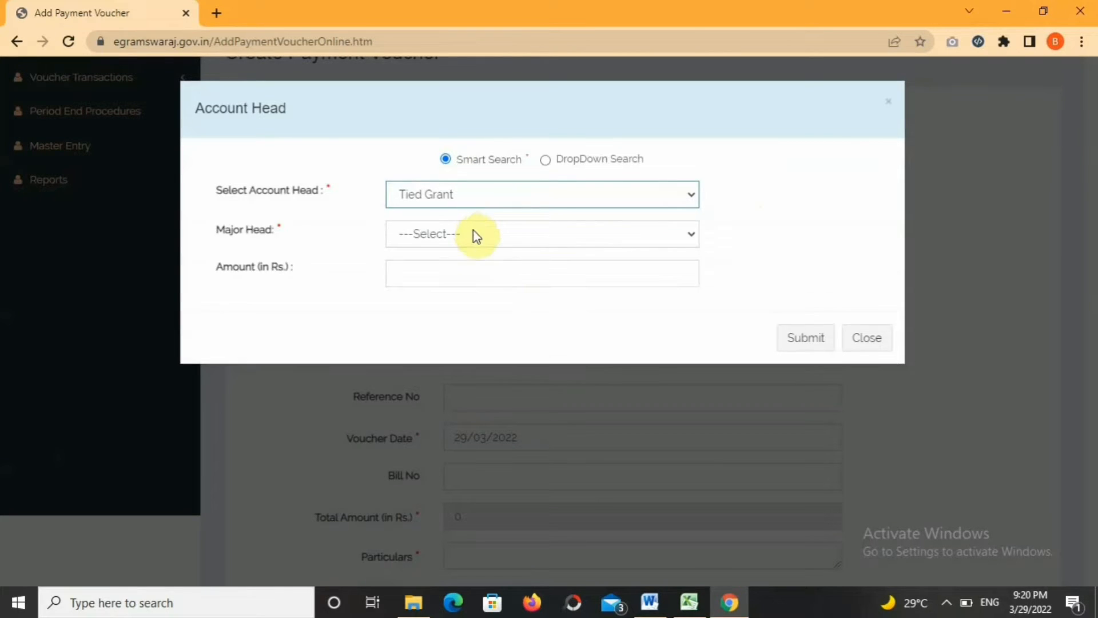
left_click(444, 235)
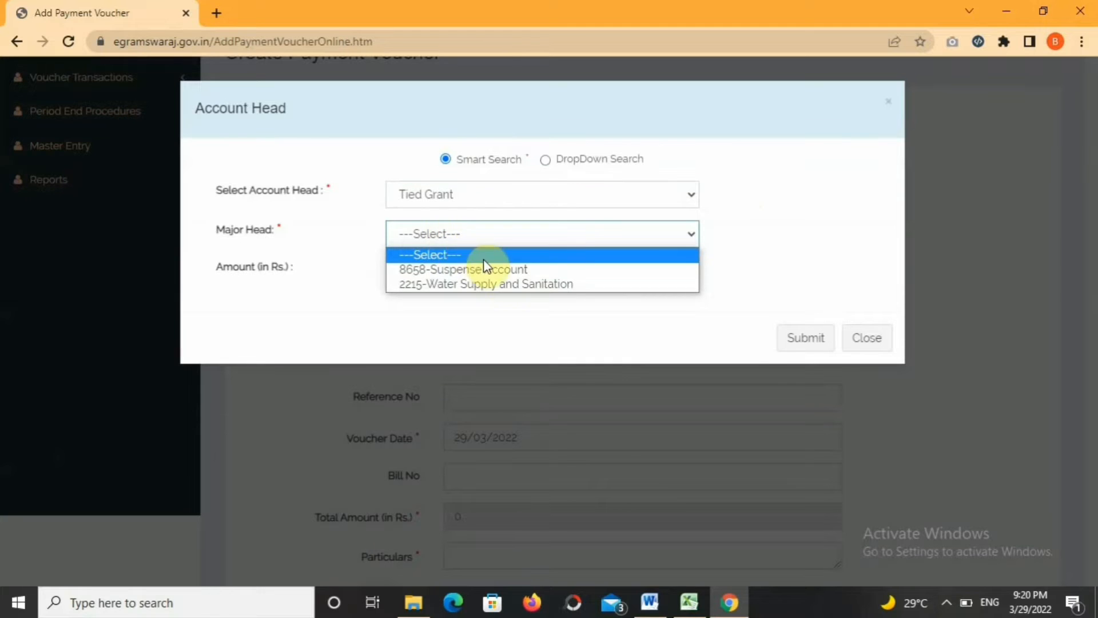
left_click(506, 283)
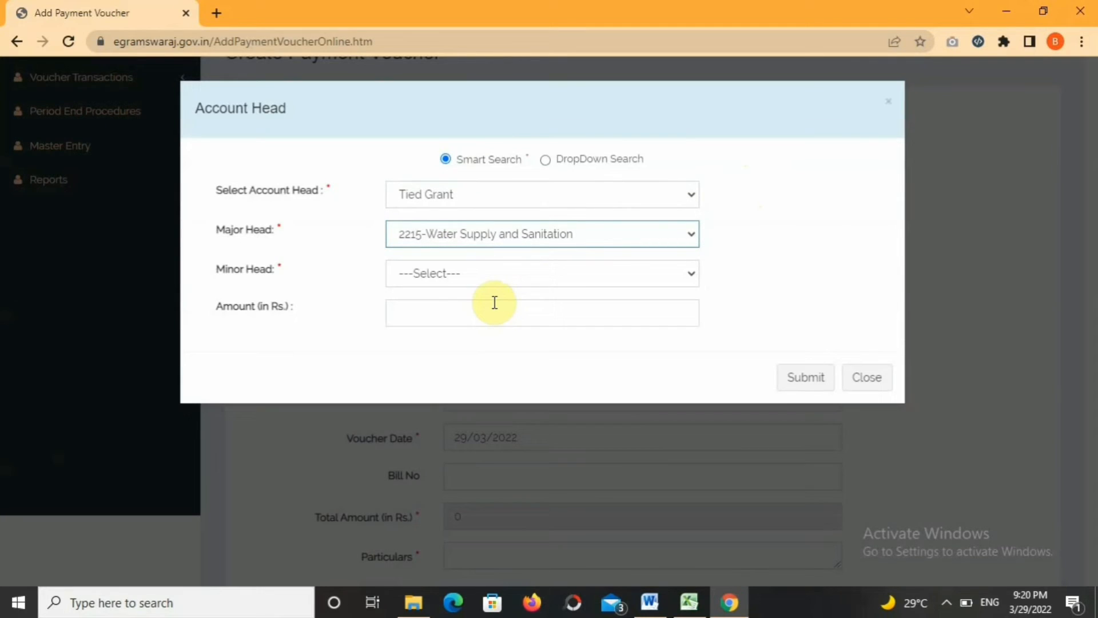
Step: Set minor head 102-Maintenance and Repair of Tube-wells, FFC PFMS head 28-Water Supply (XV) and object head 80-Other Expenditure
left_click(467, 275)
left_click(479, 323)
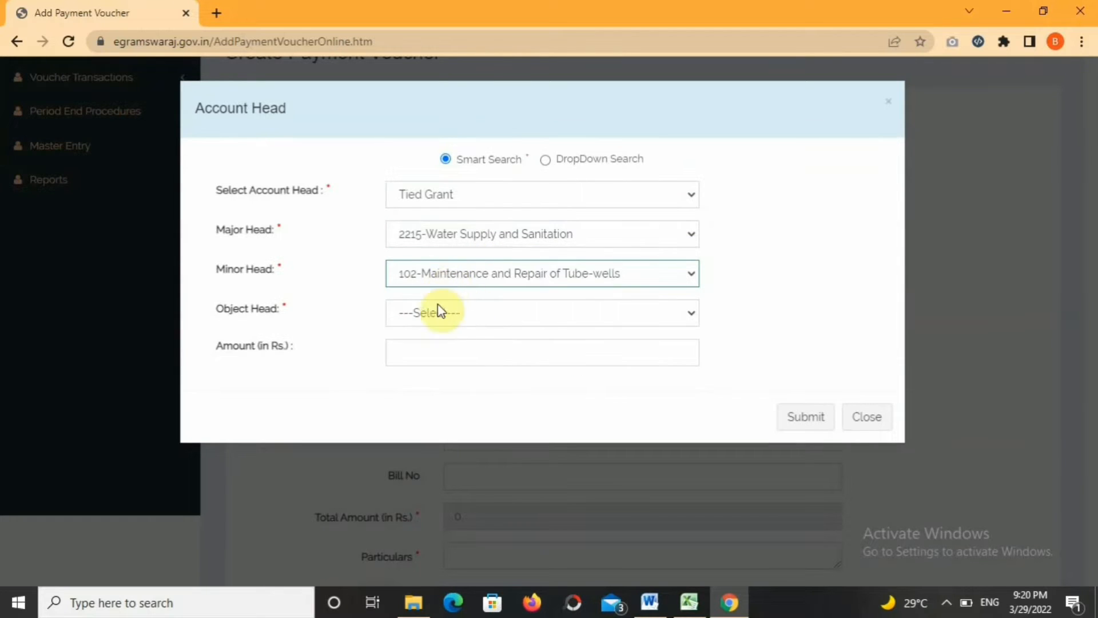
left_click(448, 314)
left_click(453, 348)
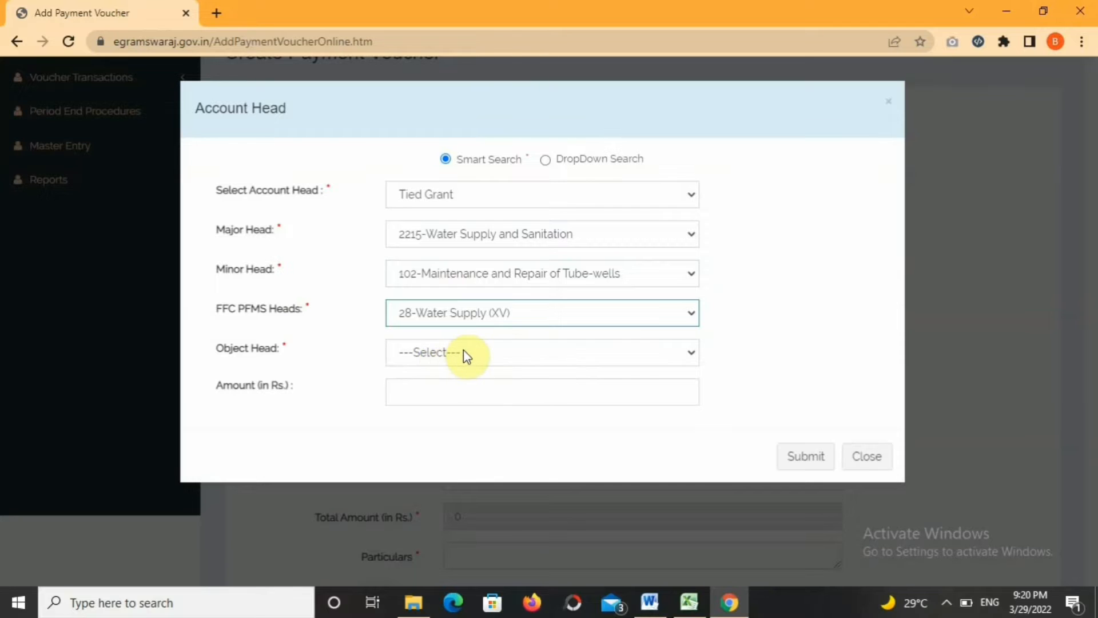
left_click(464, 351)
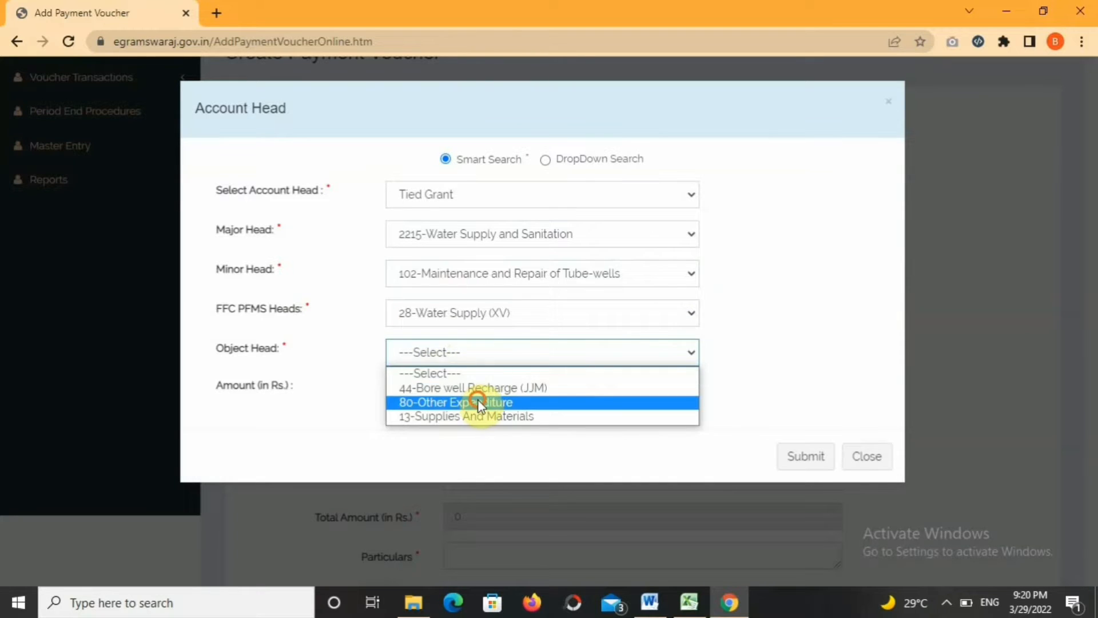
left_click(479, 401)
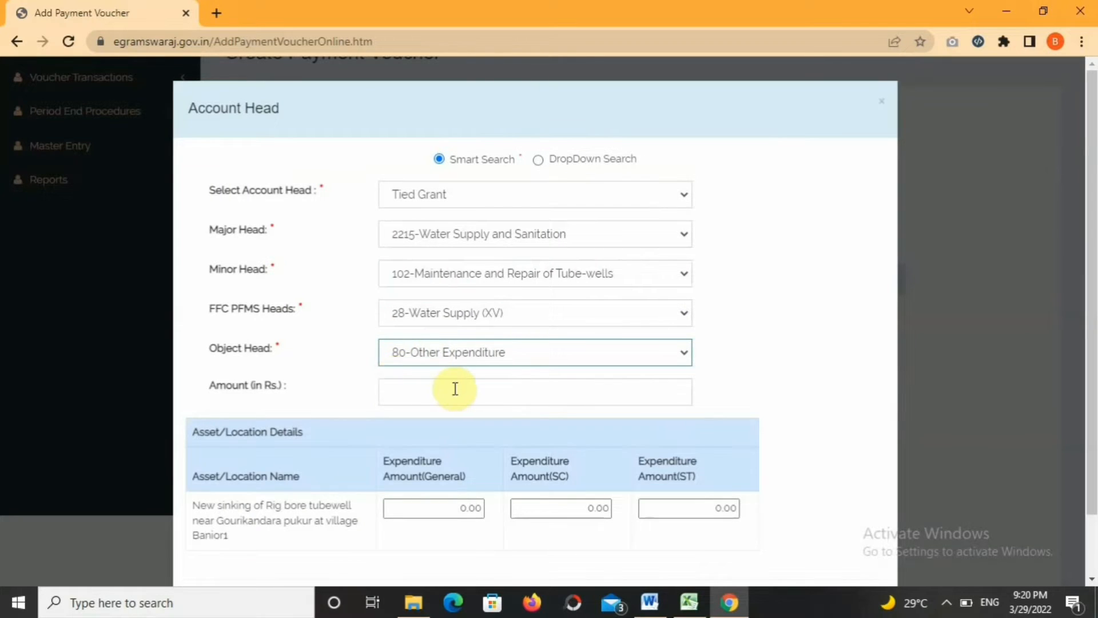
Step: Enter 269339 as both the account head amount and the general expenditure amount in the work details
scroll(730, 299, "down", 1)
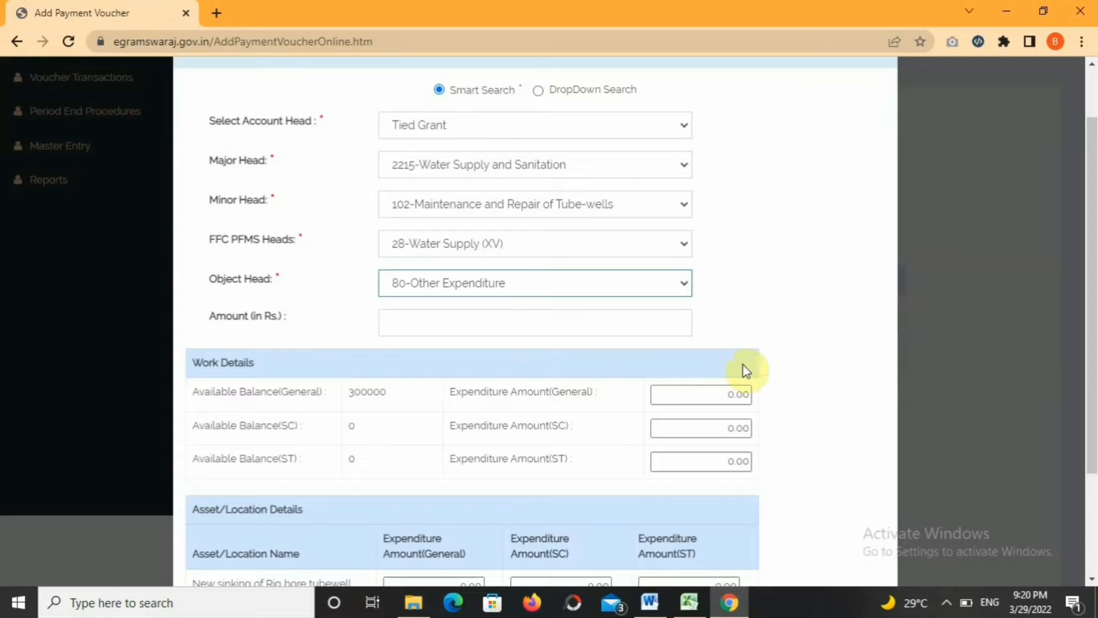
left_click(402, 323)
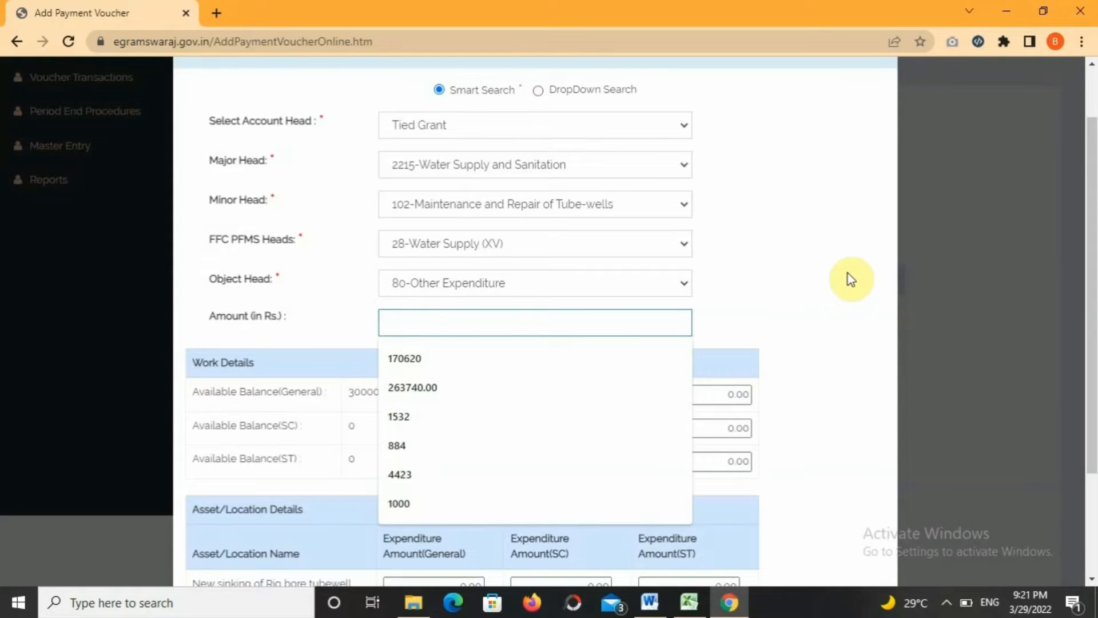
type("269")
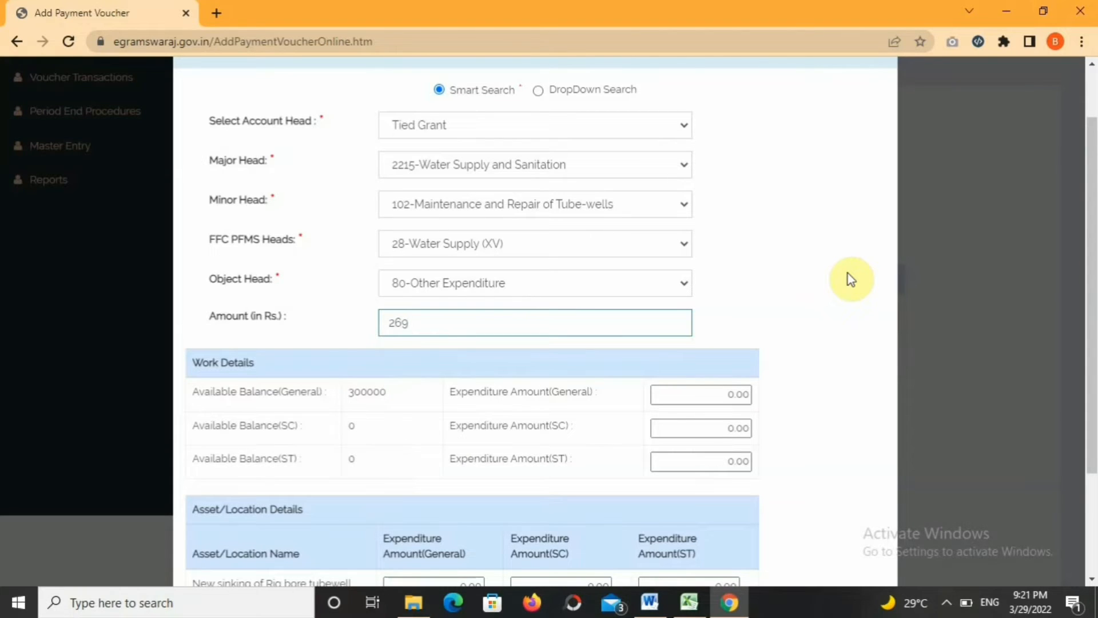
type("339")
left_click(834, 314)
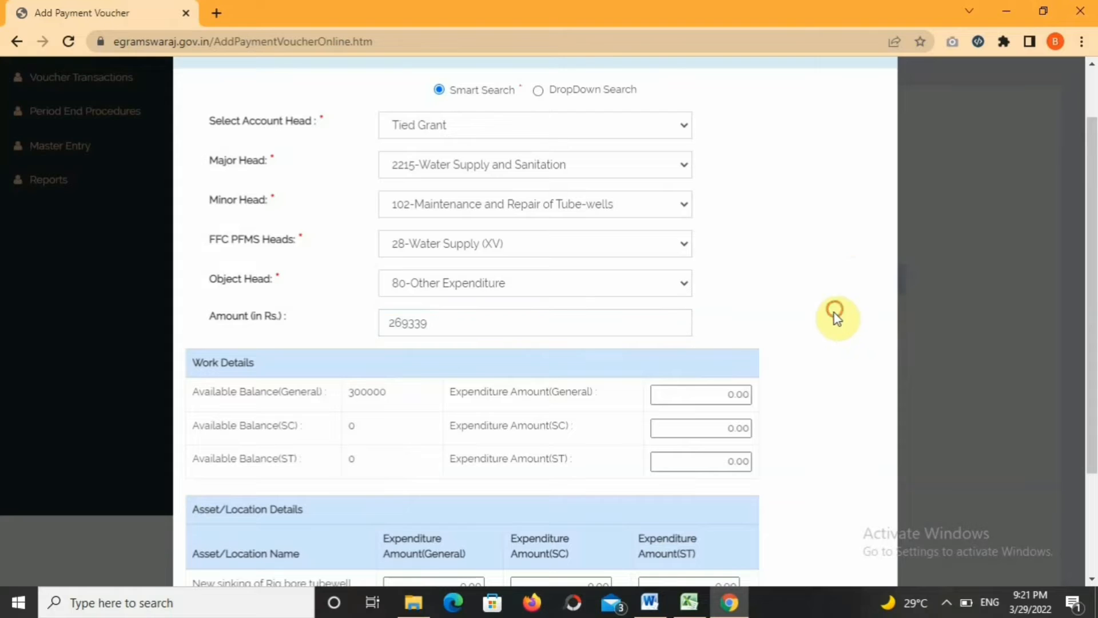
left_click_drag(709, 394, 759, 394)
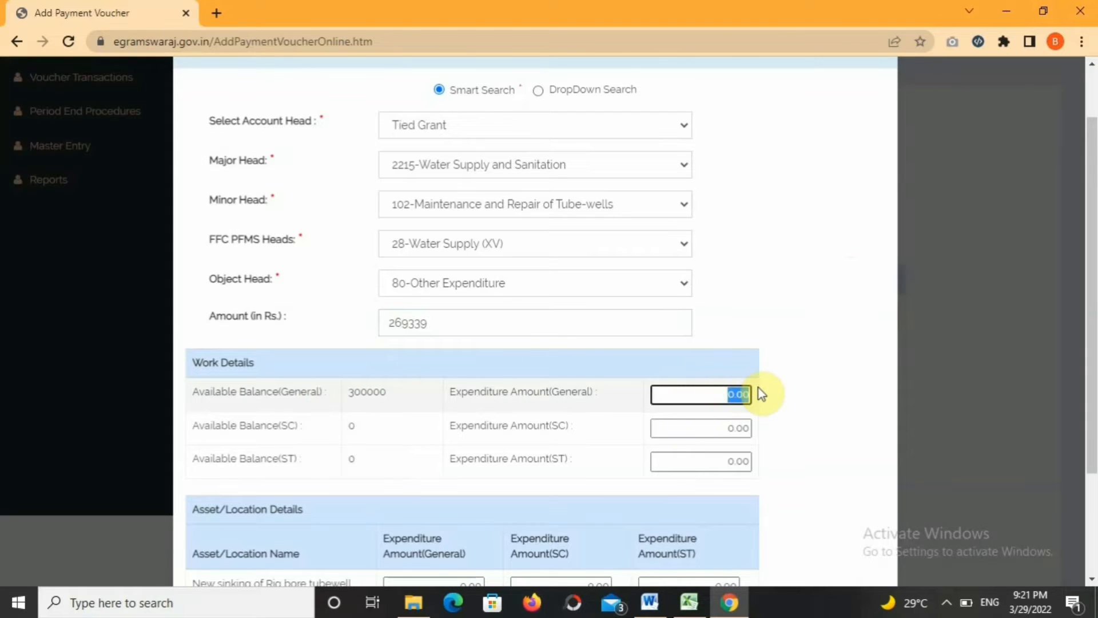
type("269339")
left_click(809, 301)
Step: Enter 269339 as the general expenditure amount for the rig bore tubewell asset and submit the account head details
scroll(701, 311, "down", 3)
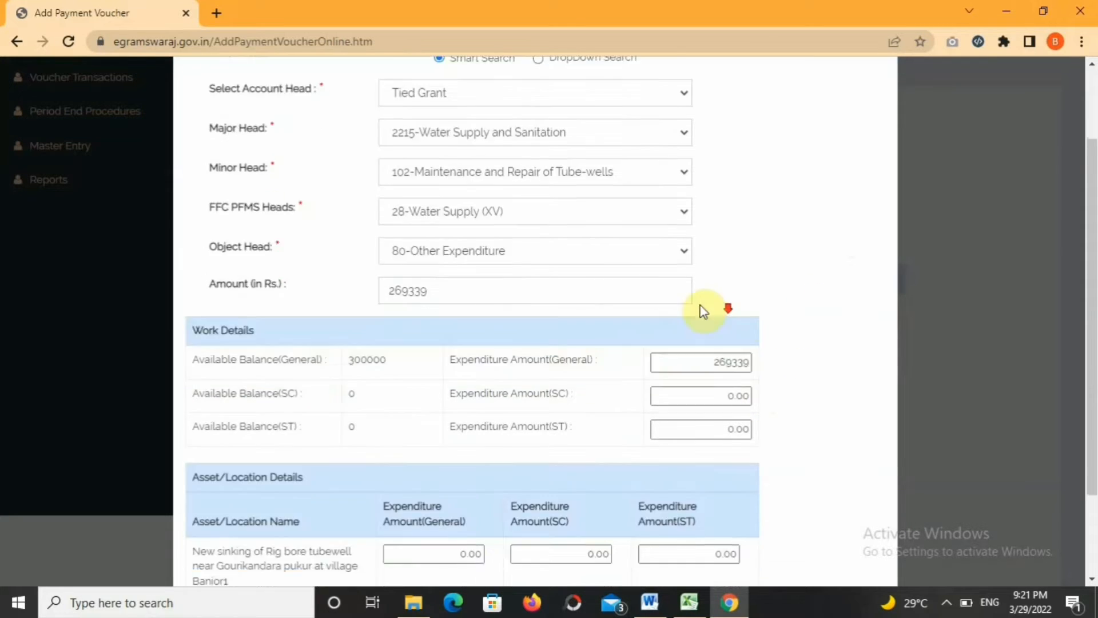
left_click(459, 439)
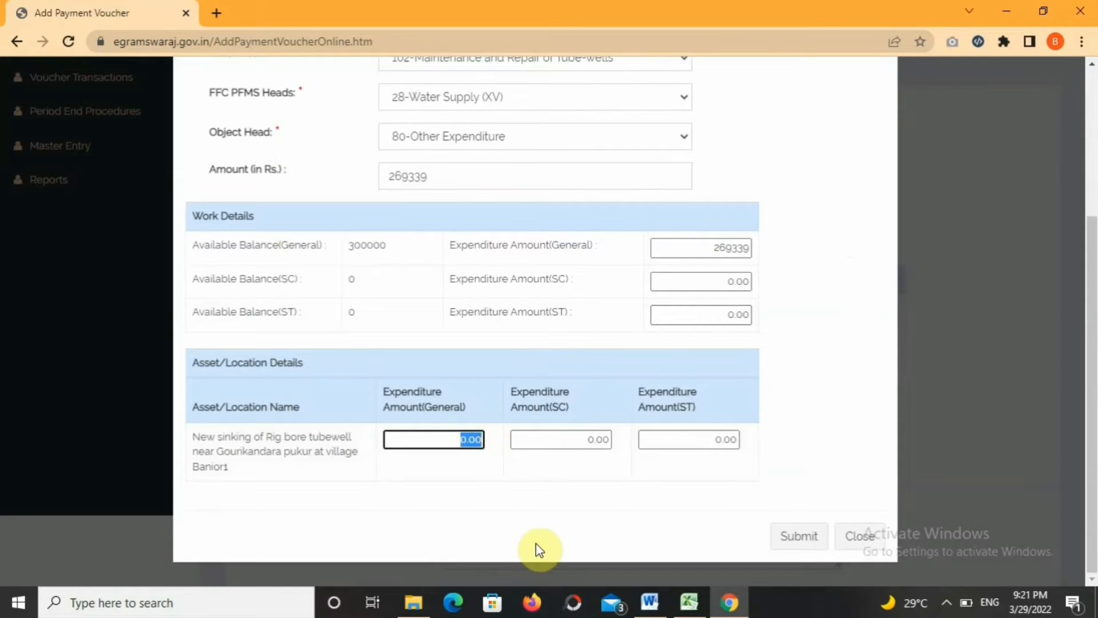
type("269339")
left_click(797, 536)
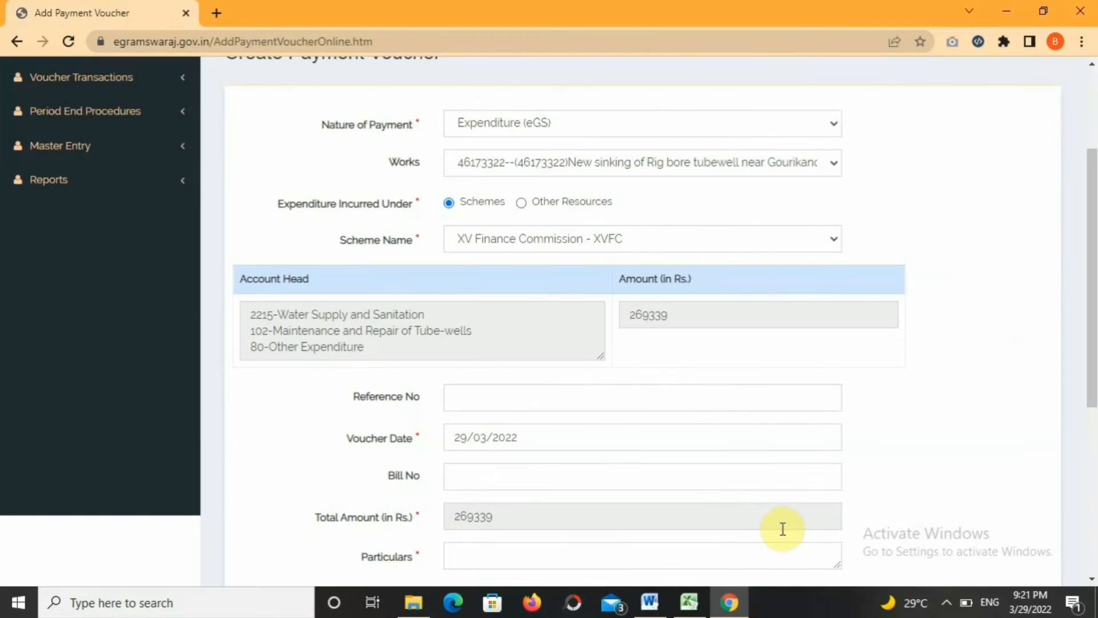
Step: Fill in the voucher's particulars as "net bill+it+cess+tds gst"
scroll(704, 388, "down", 3)
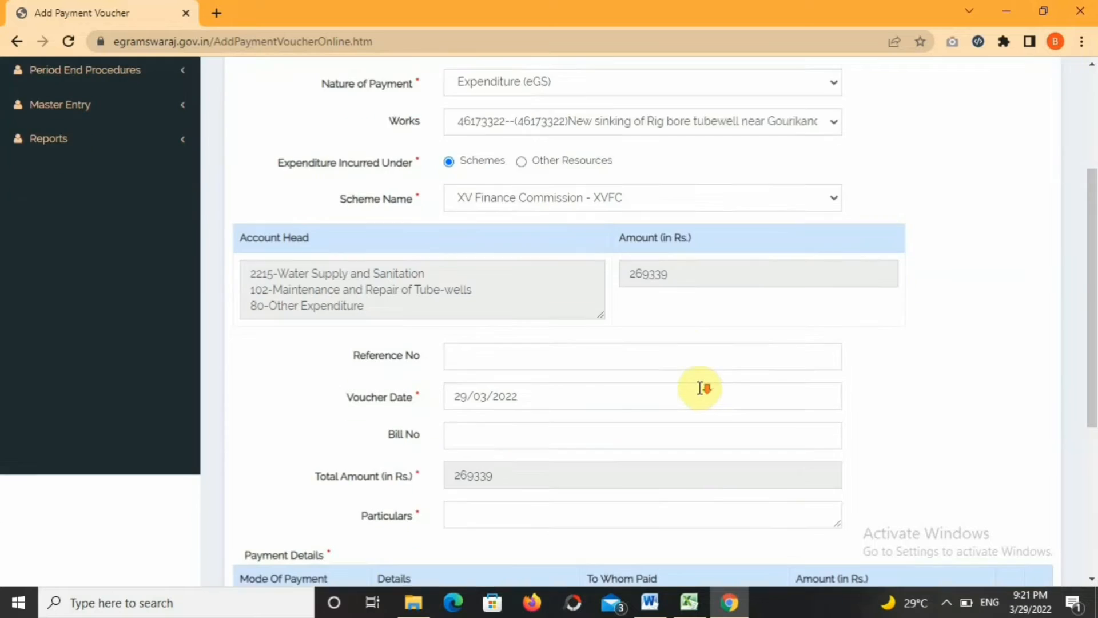
left_click(506, 396)
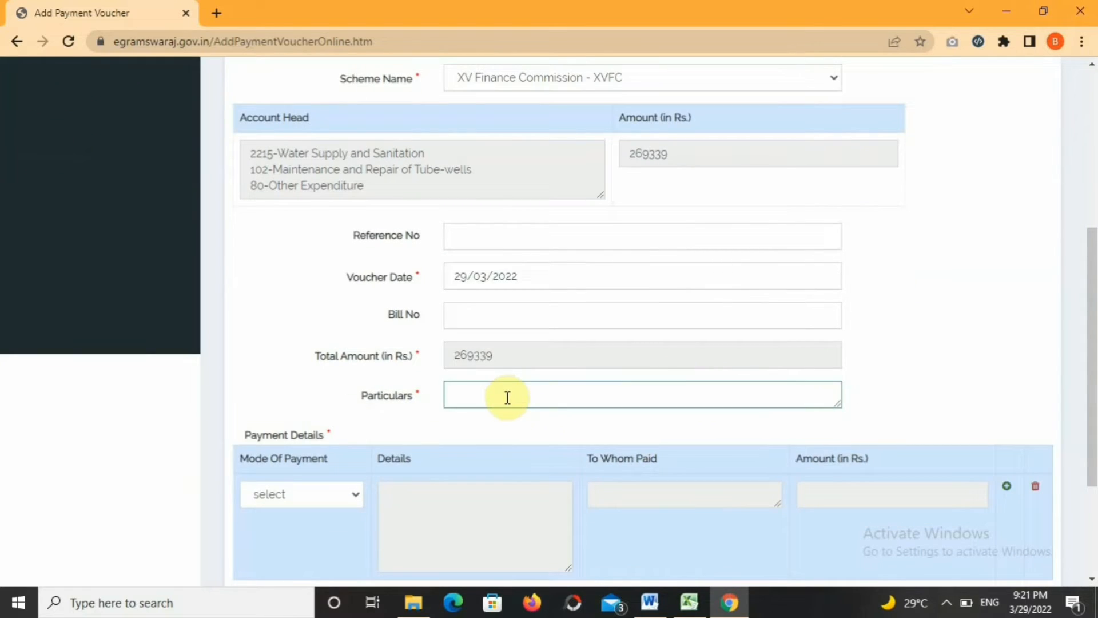
type("net b")
type("ill-")
type("it+cess")
type("+tds")
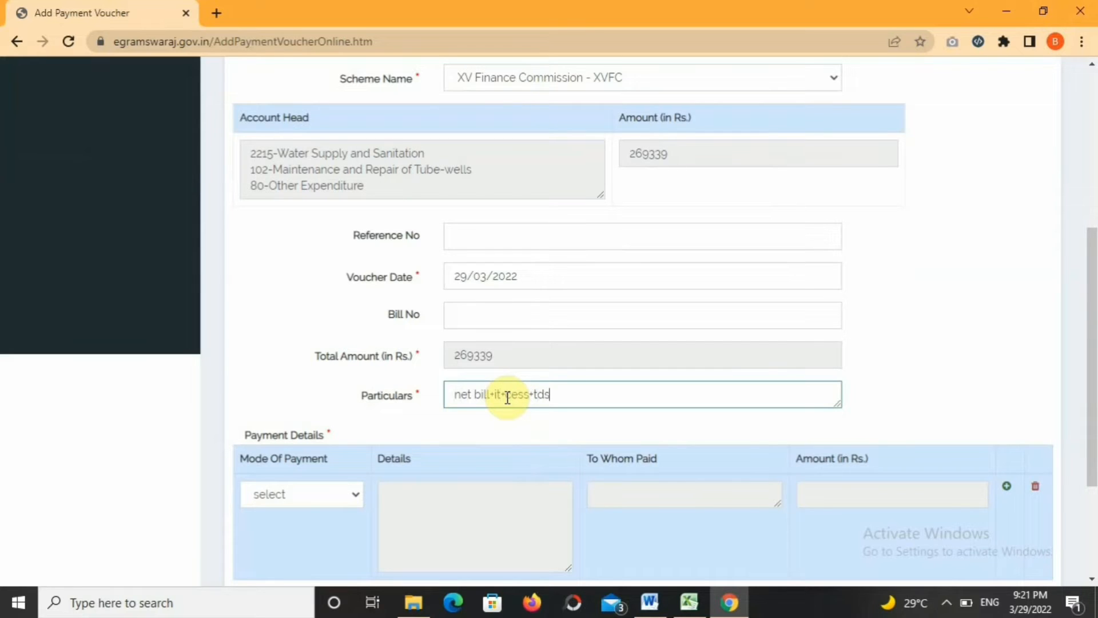
type(" gst")
Step: Set the first payment's mode to PFMS and submit its bank details with the listed bank account
scroll(400, 320, "down", 3)
left_click(341, 335)
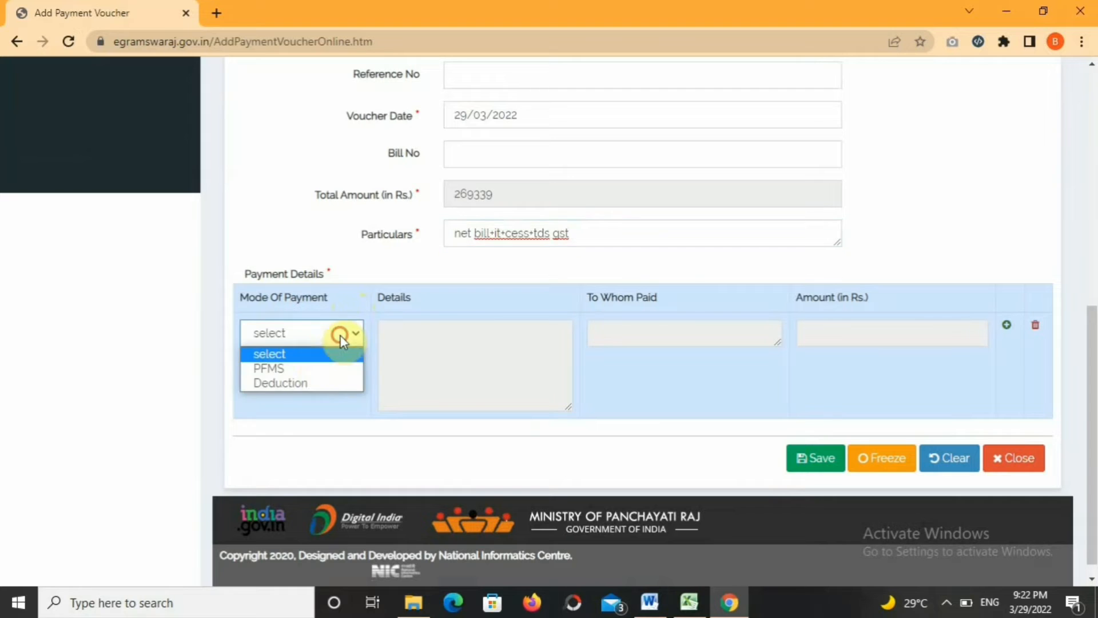
left_click(313, 369)
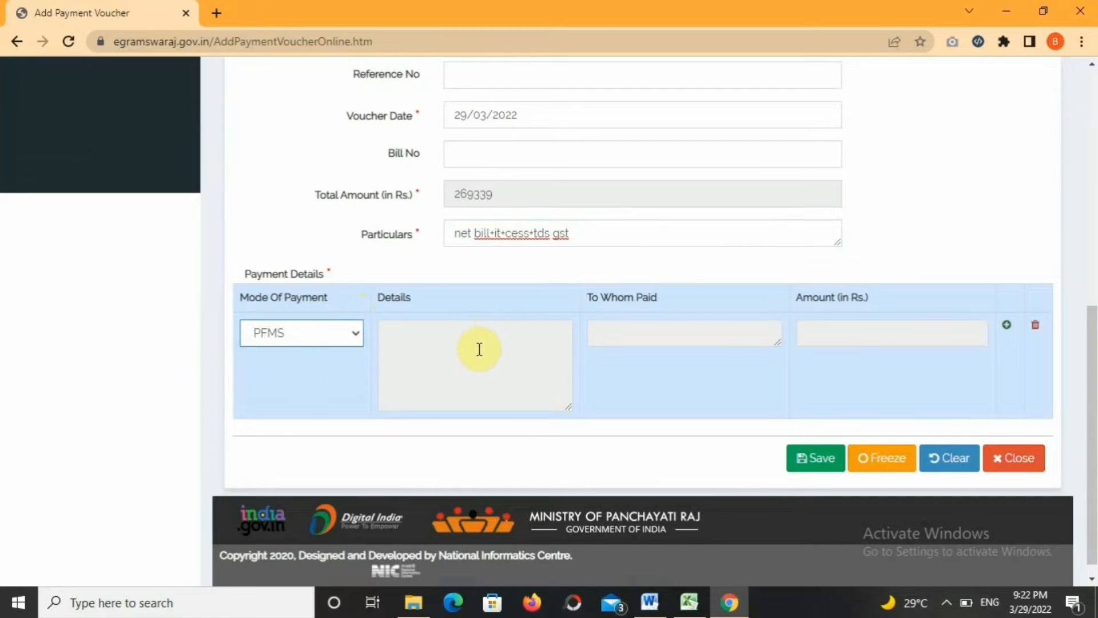
left_click(474, 343)
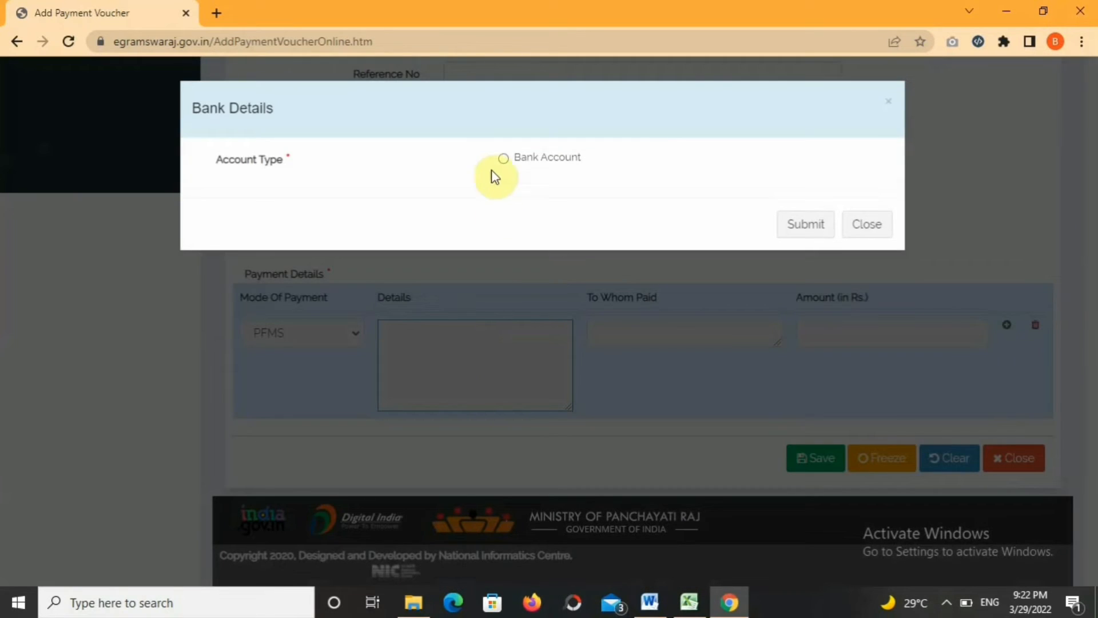
left_click(503, 158)
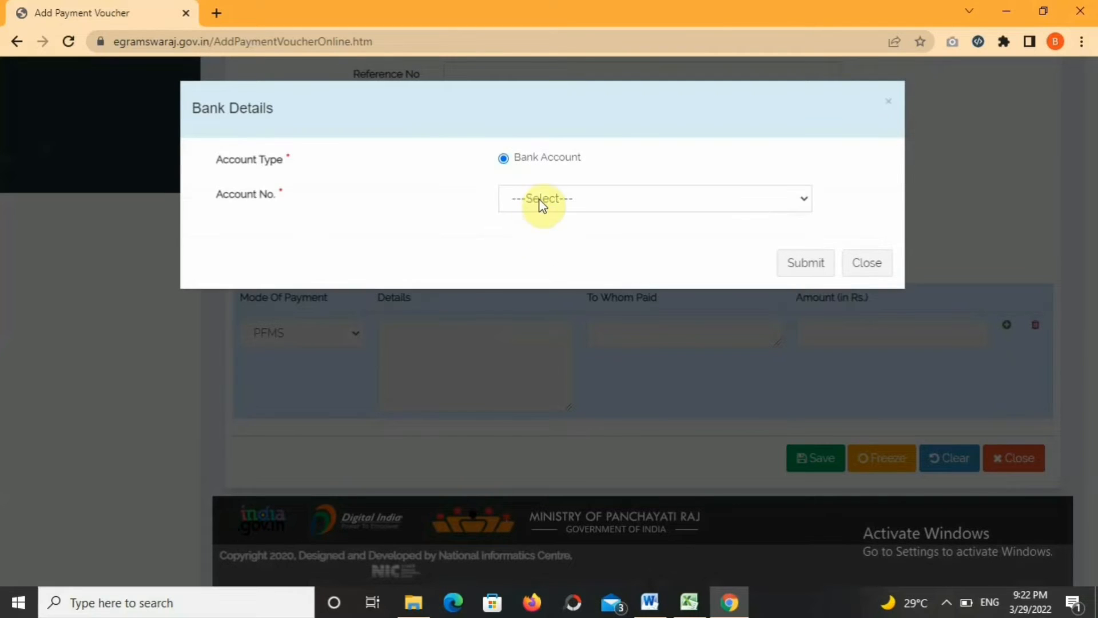
left_click(540, 197)
left_click(543, 235)
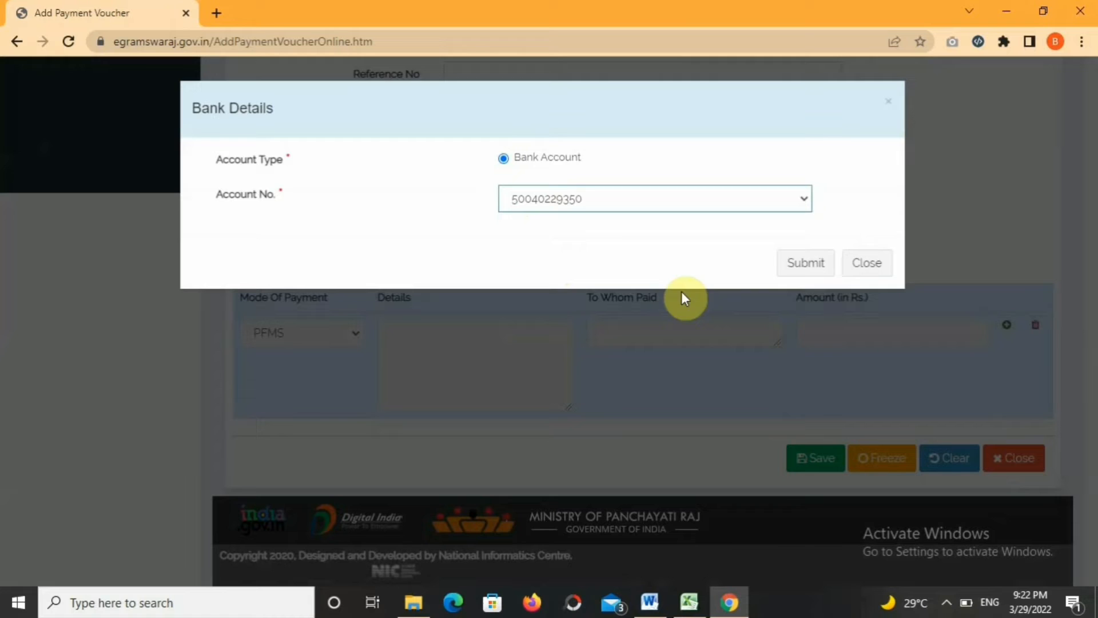
left_click(805, 262)
Step: Using Smart Search, set the PFMS payee to the Agency held at Bandhan Bank, with 226692 as the paid amount excluding tax
left_click(621, 327)
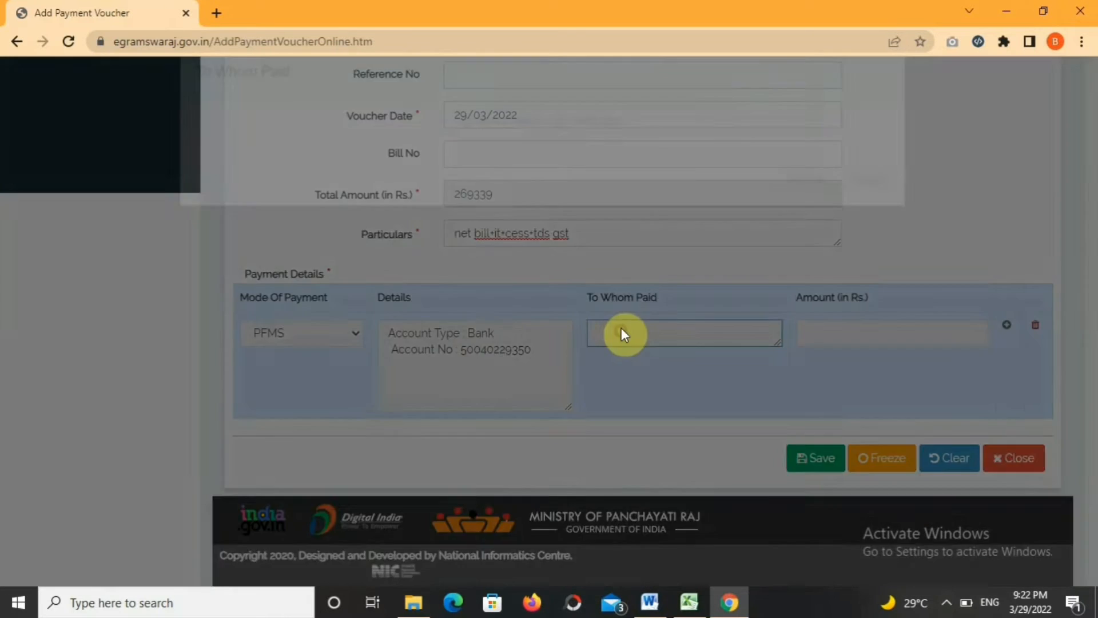
left_click(467, 158)
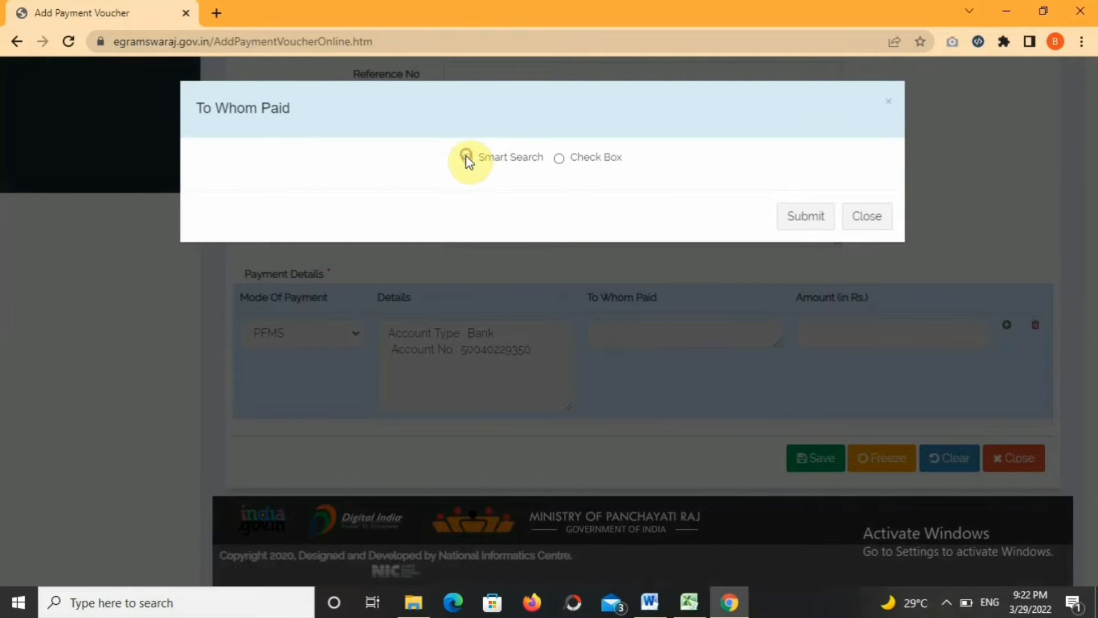
left_click(643, 196)
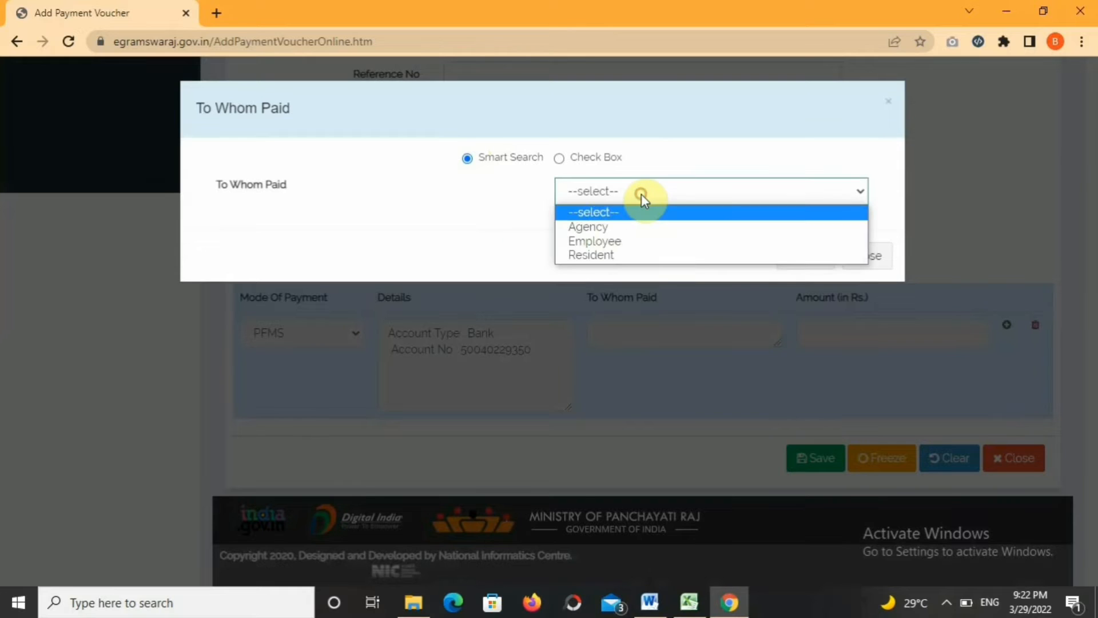
left_click(611, 226)
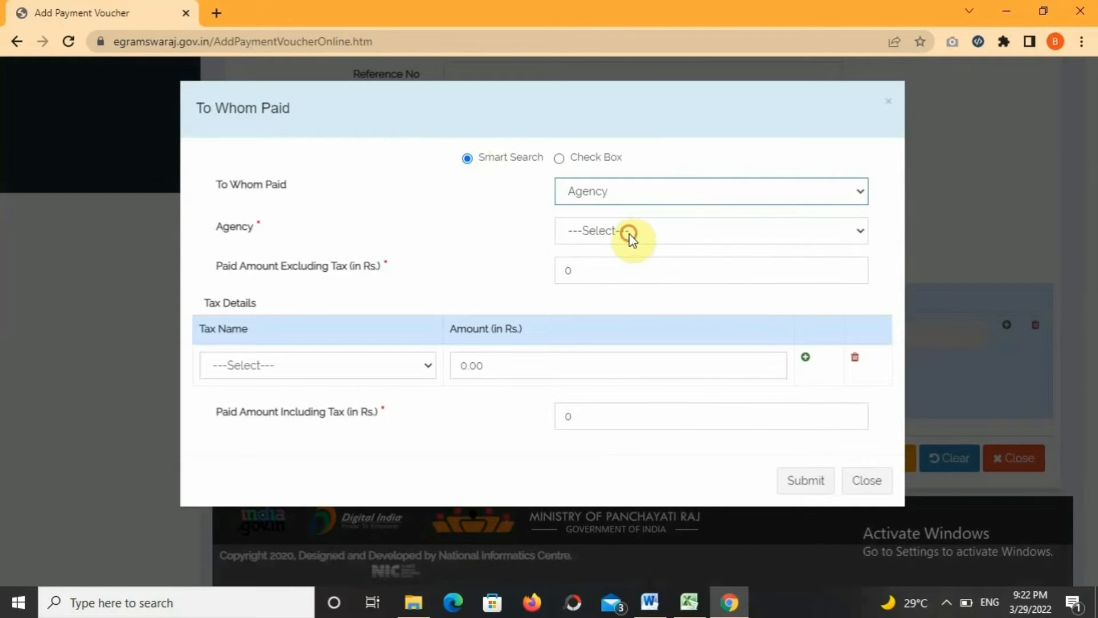
left_click(626, 231)
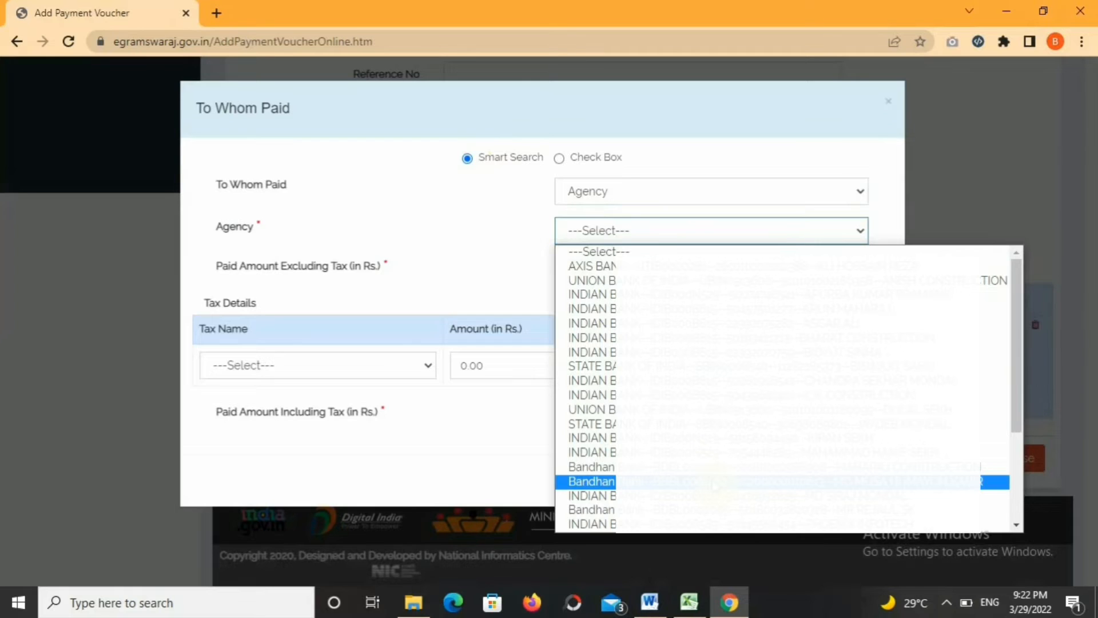
left_click(714, 485)
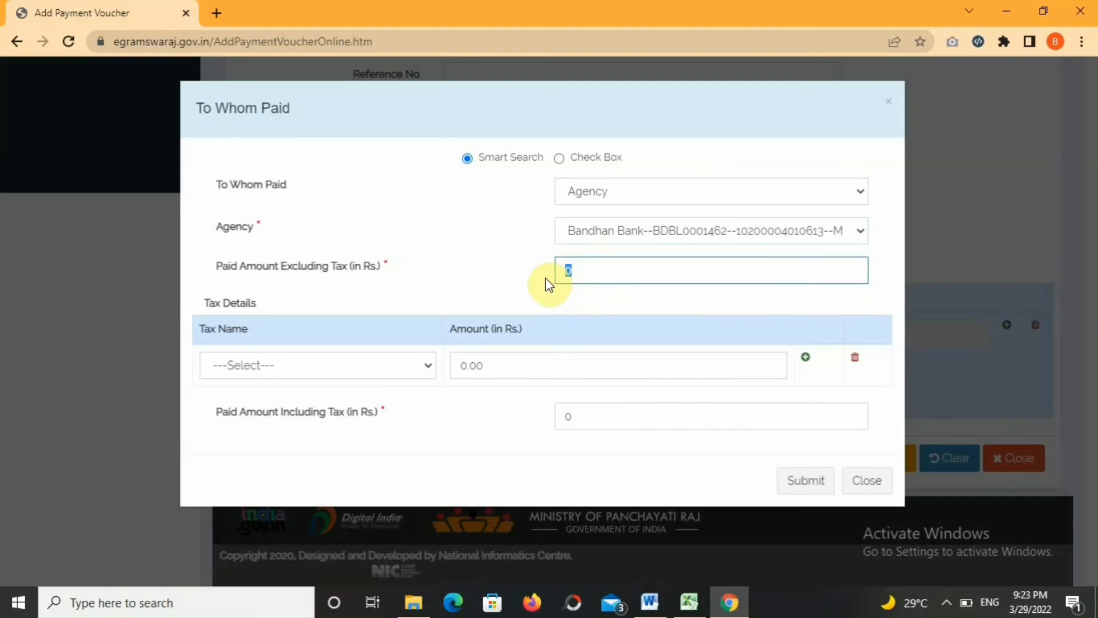
type("226692")
left_click(537, 296)
Step: Enter CGST of 15873 in the agency payment's tax details
left_click(380, 365)
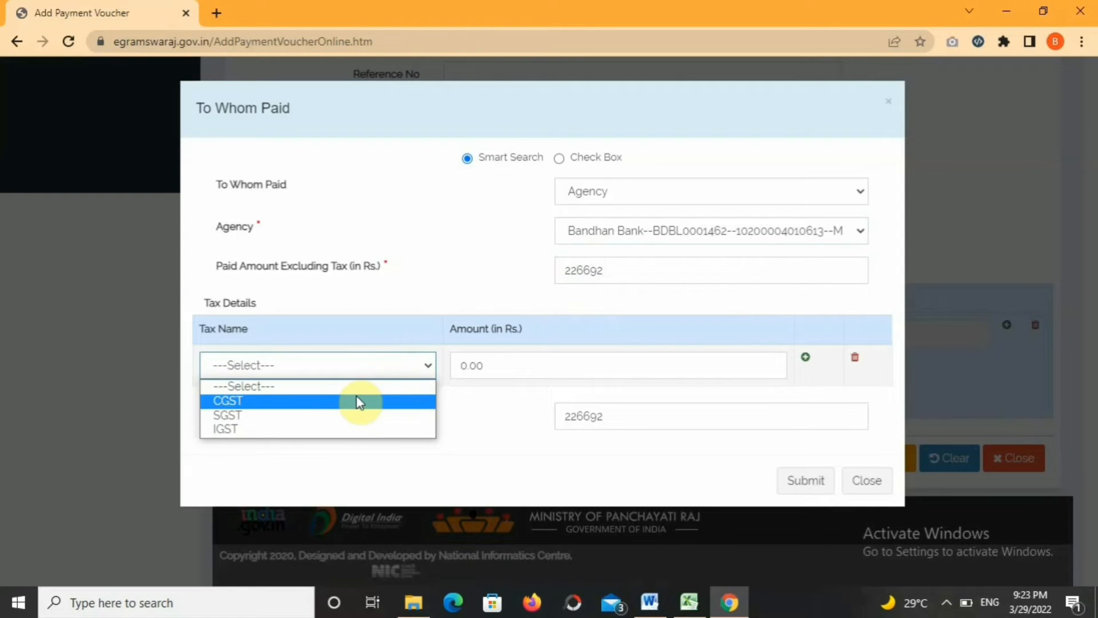
left_click(331, 402)
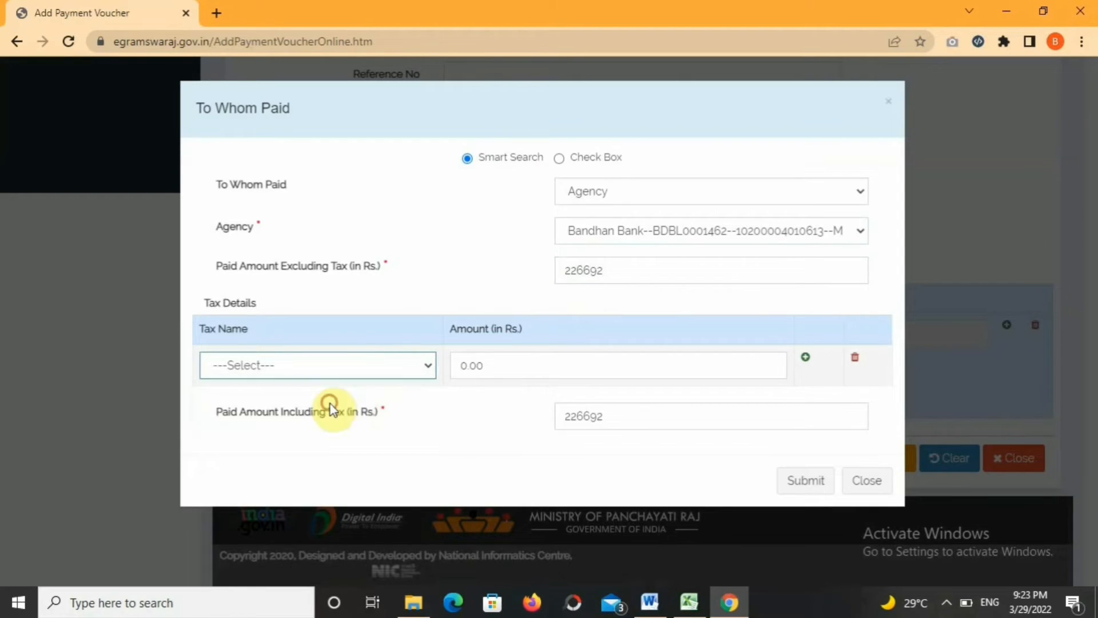
left_click(494, 369)
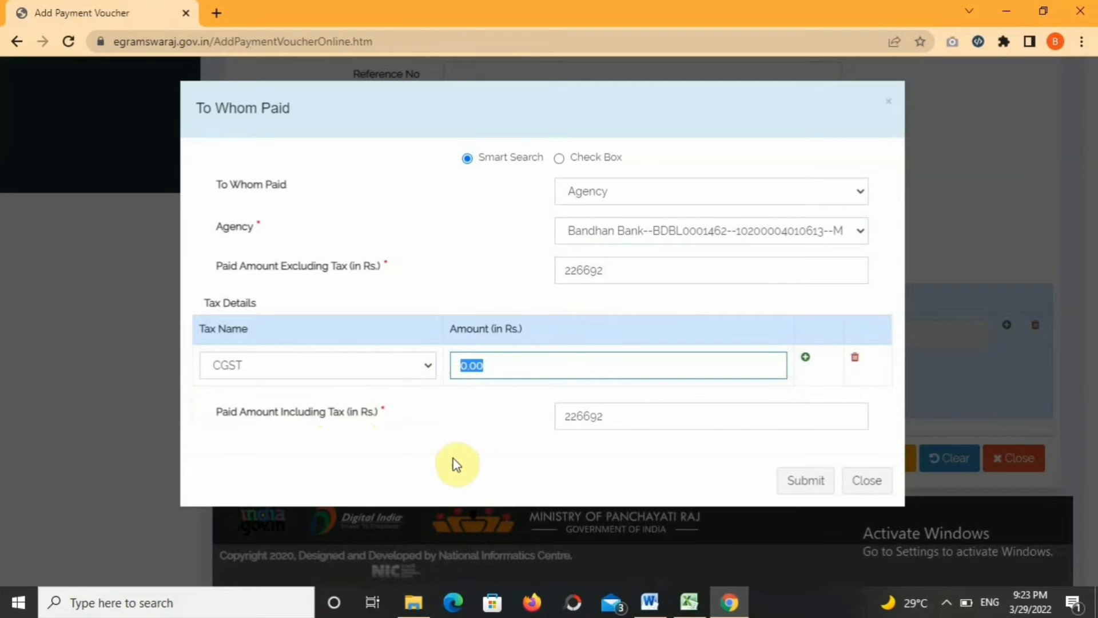
type("15873")
left_click(463, 450)
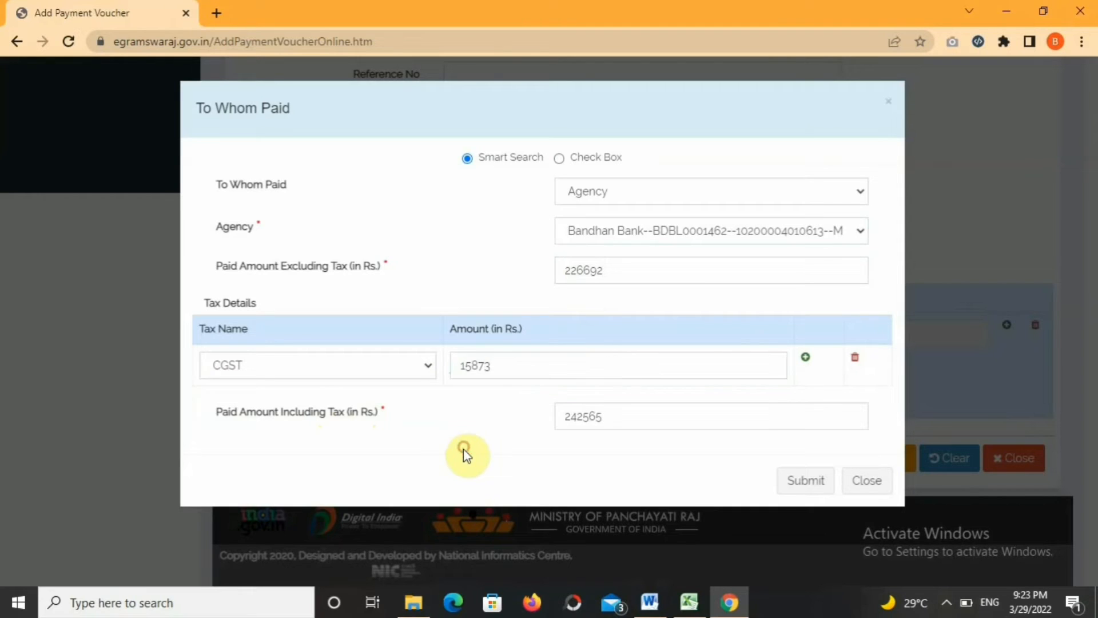
Step: Add a second tax row for SGST of 15873 and submit the agency payment details
left_click(806, 358)
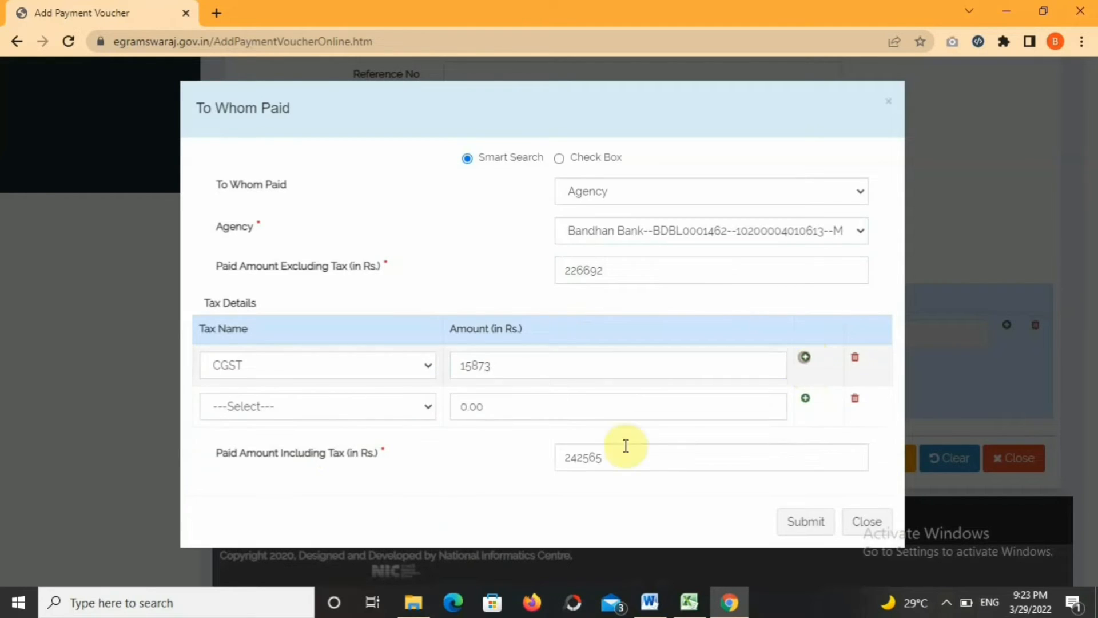
left_click(327, 407)
left_click(269, 461)
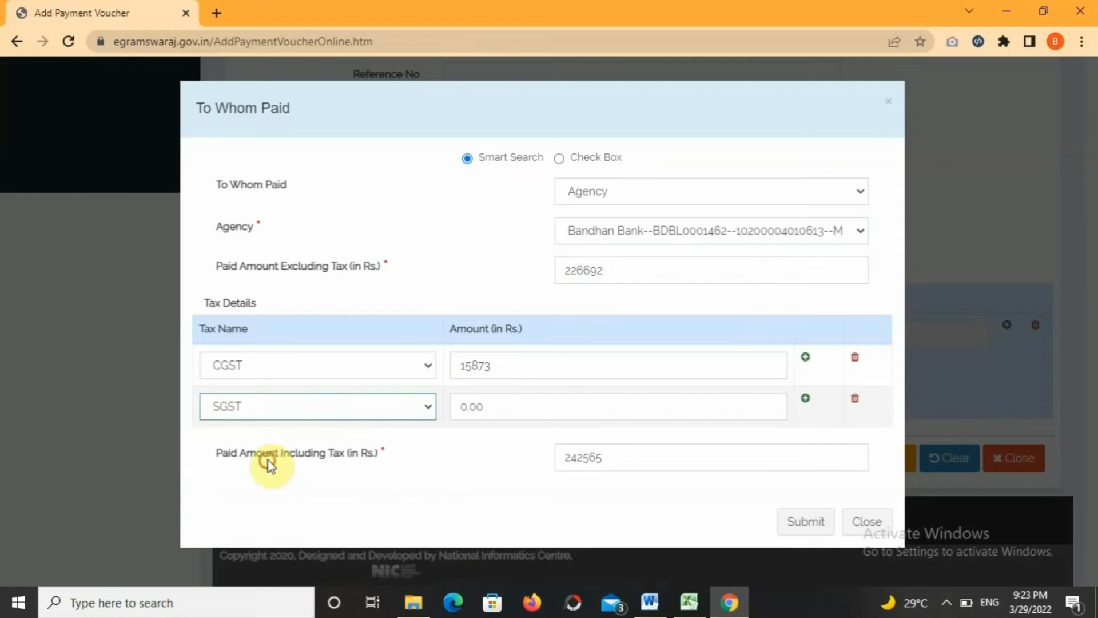
left_click(496, 404)
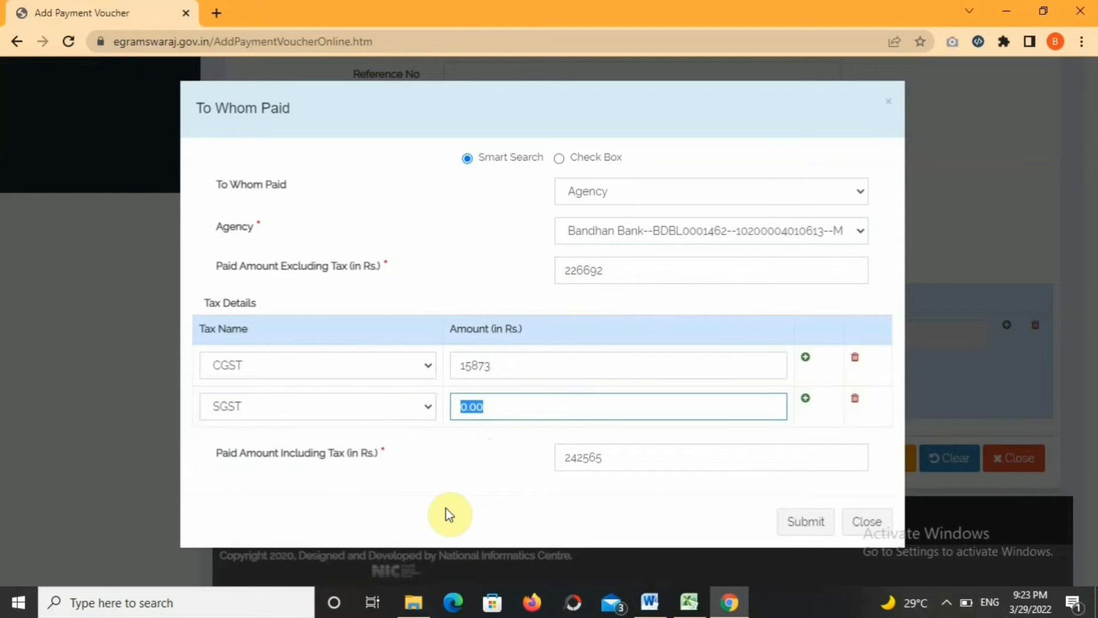
type("15873")
left_click(461, 477)
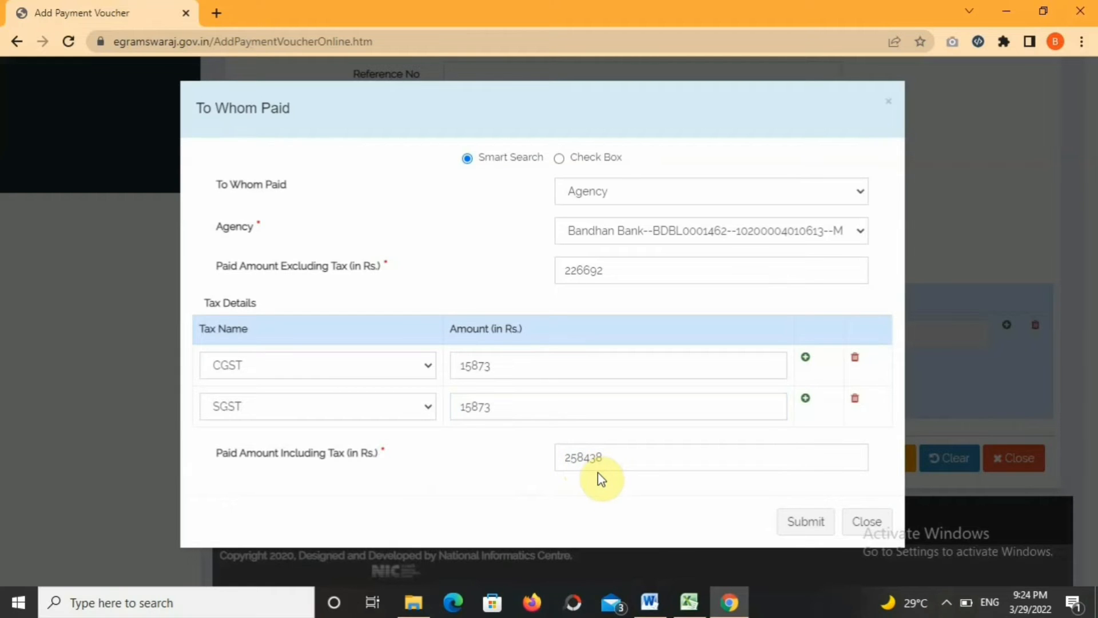
left_click(800, 521)
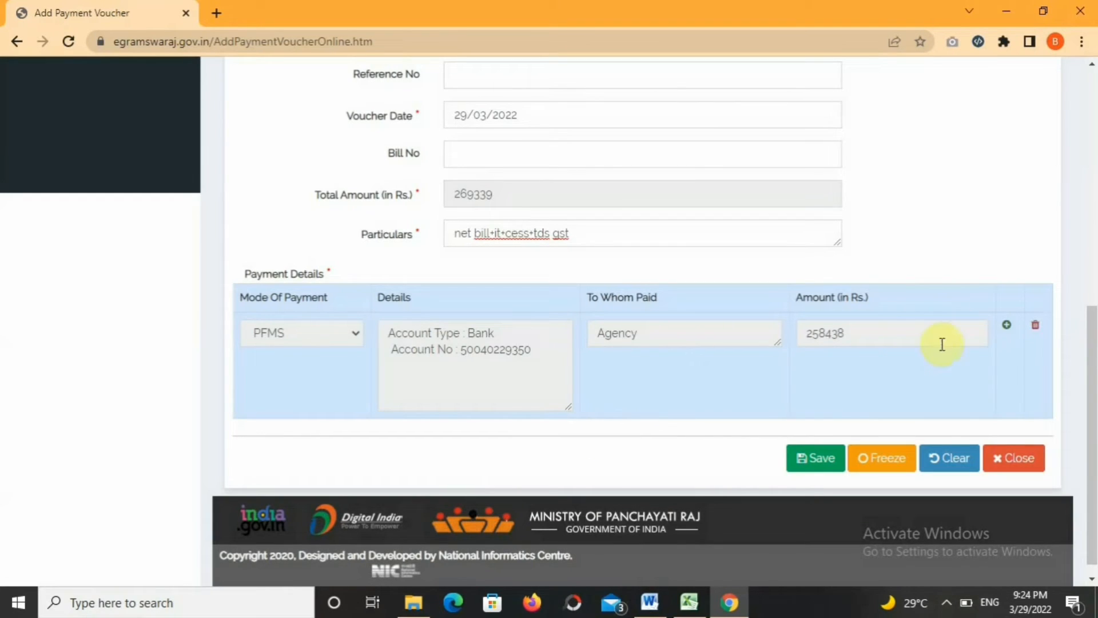
Step: Add a second row to the payment details and set its mode of payment to Deduction
left_click(1007, 325)
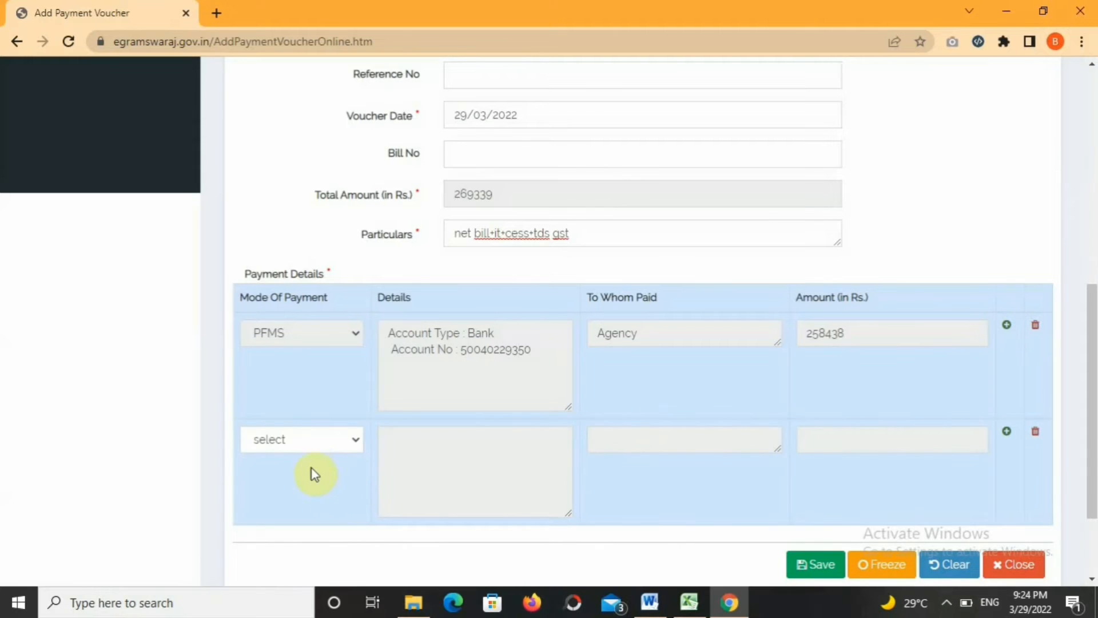
left_click(303, 444)
left_click(291, 487)
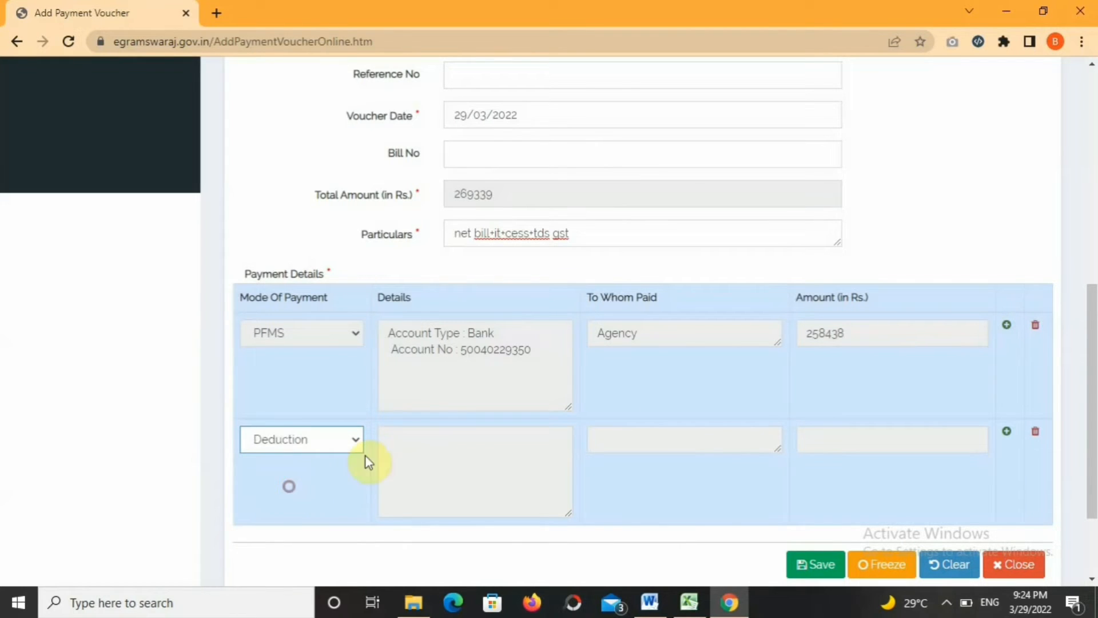
Step: Assign the deduction to major head 8658-Suspense Account, minor head 101-Tax Dedution at source Suspense and object head 34-Income Tax - IT
left_click(426, 441)
left_click(478, 163)
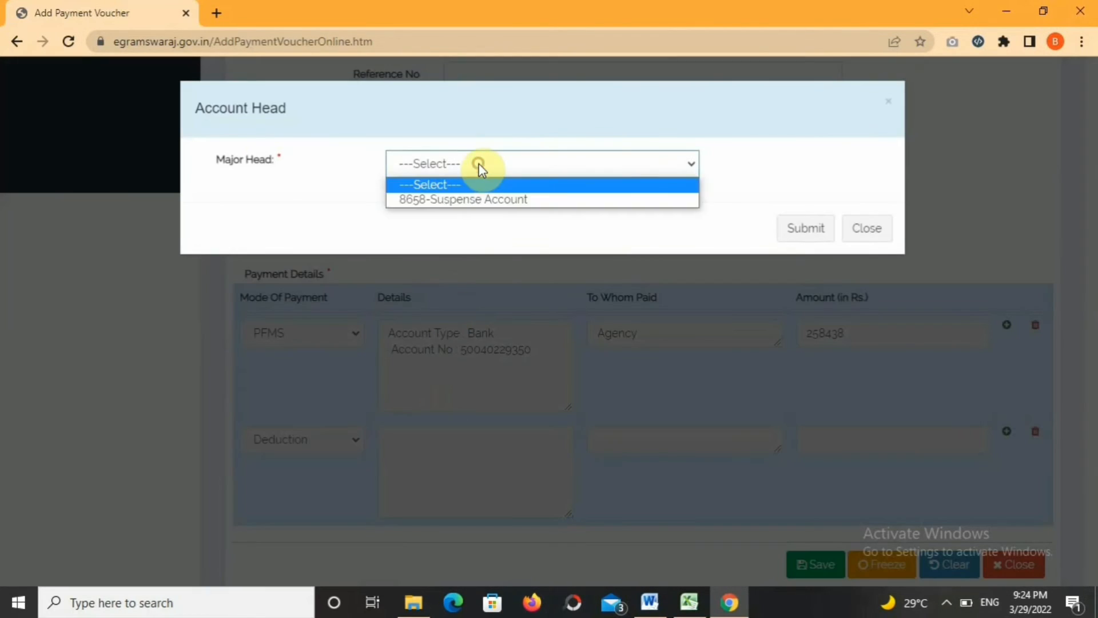
left_click(484, 200)
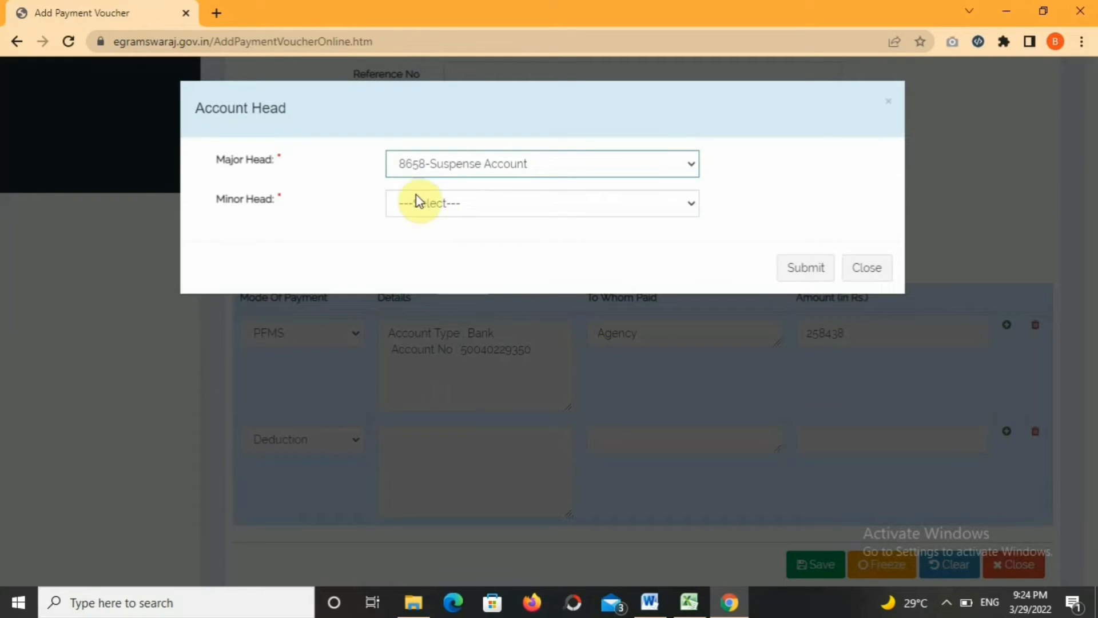
left_click(482, 205)
left_click(486, 238)
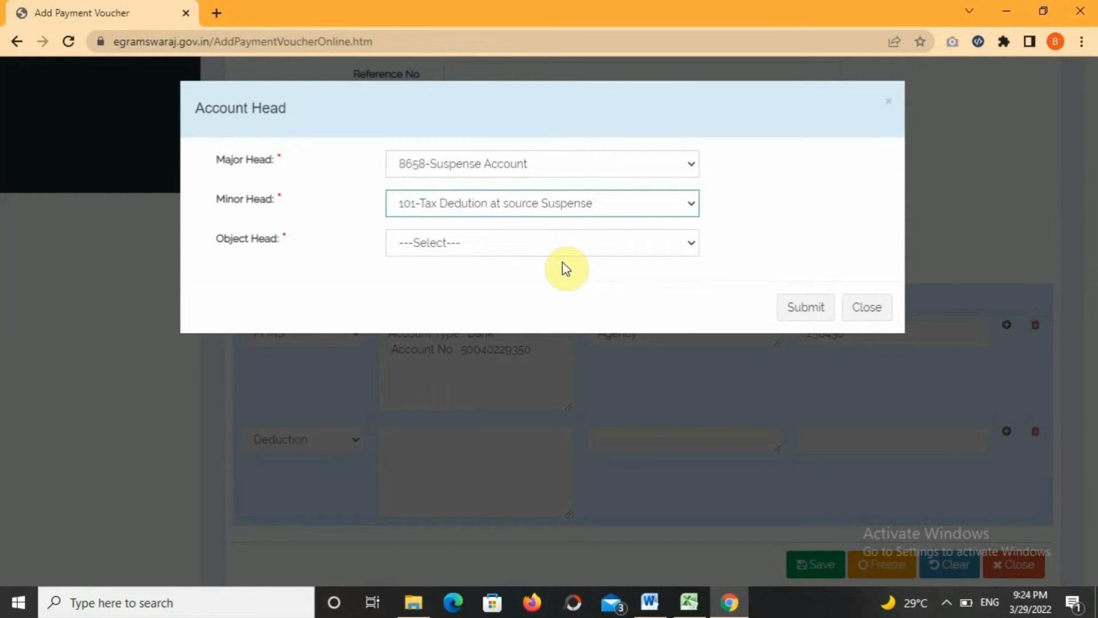
left_click(536, 249)
left_click(481, 320)
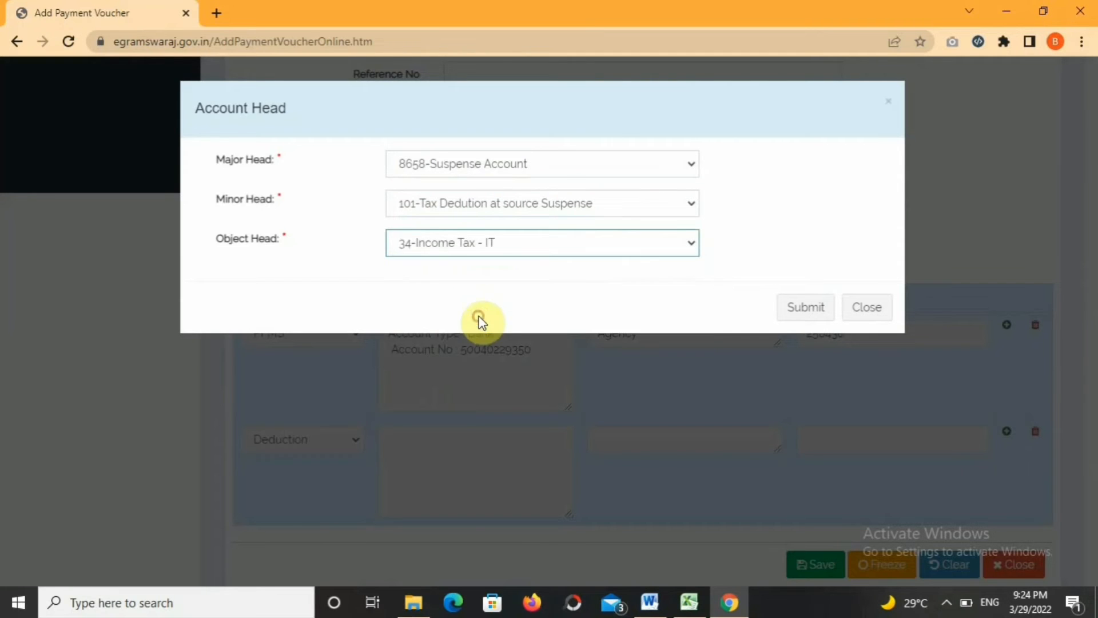
left_click(807, 316)
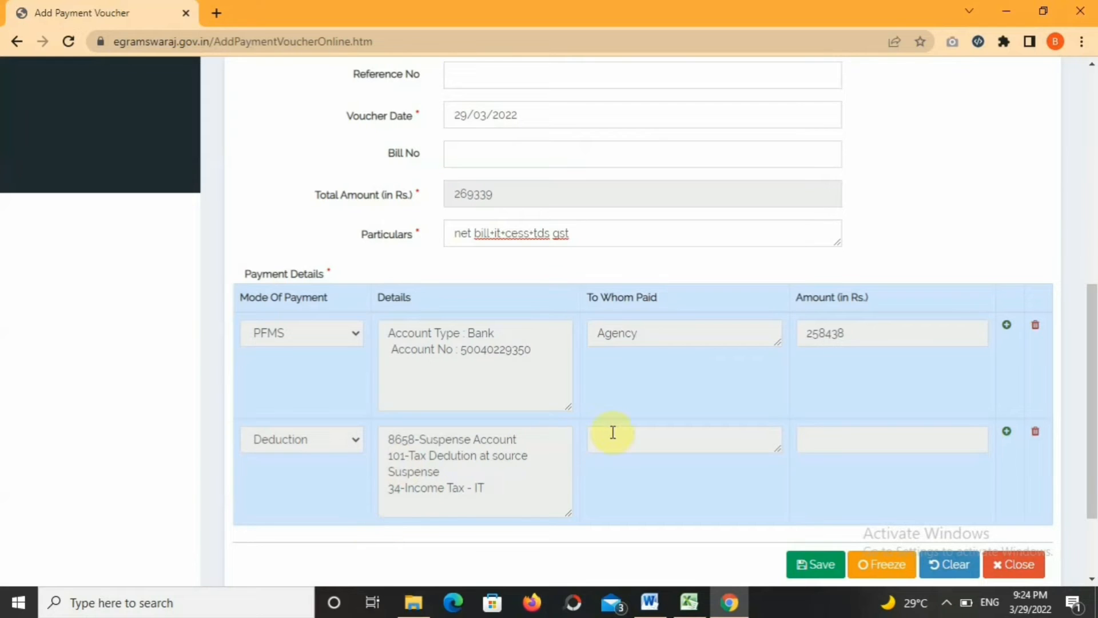
Step: Find the Income Tax deduction's payee through Smart Search among agencies and select the contractor's entry
left_click(617, 438)
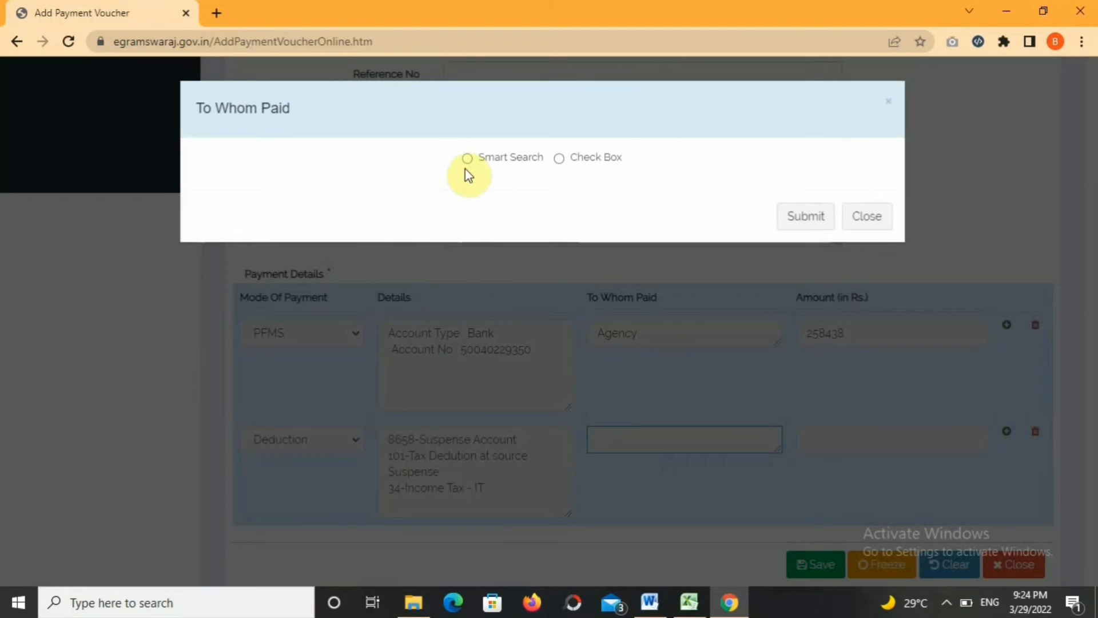
left_click(466, 160)
left_click(483, 191)
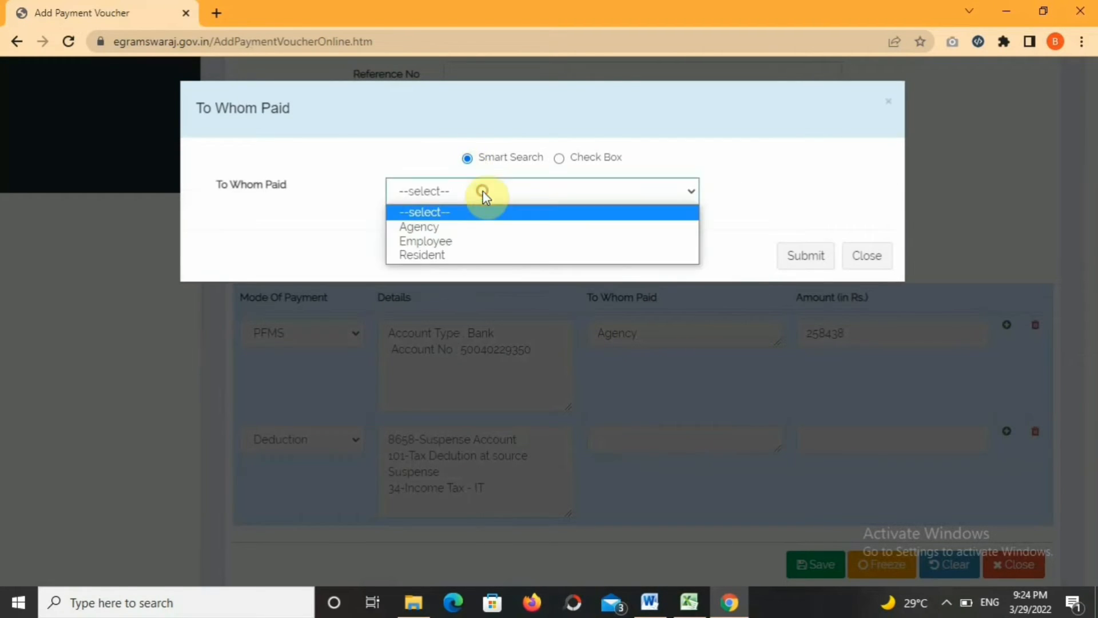
left_click(471, 229)
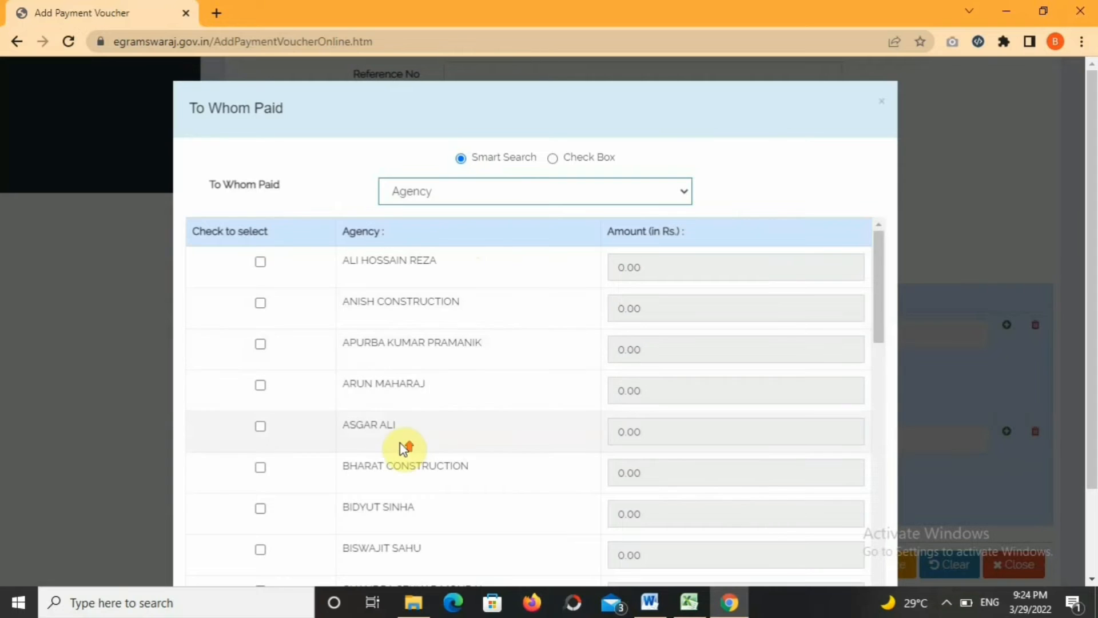
scroll(401, 441, "down", 7)
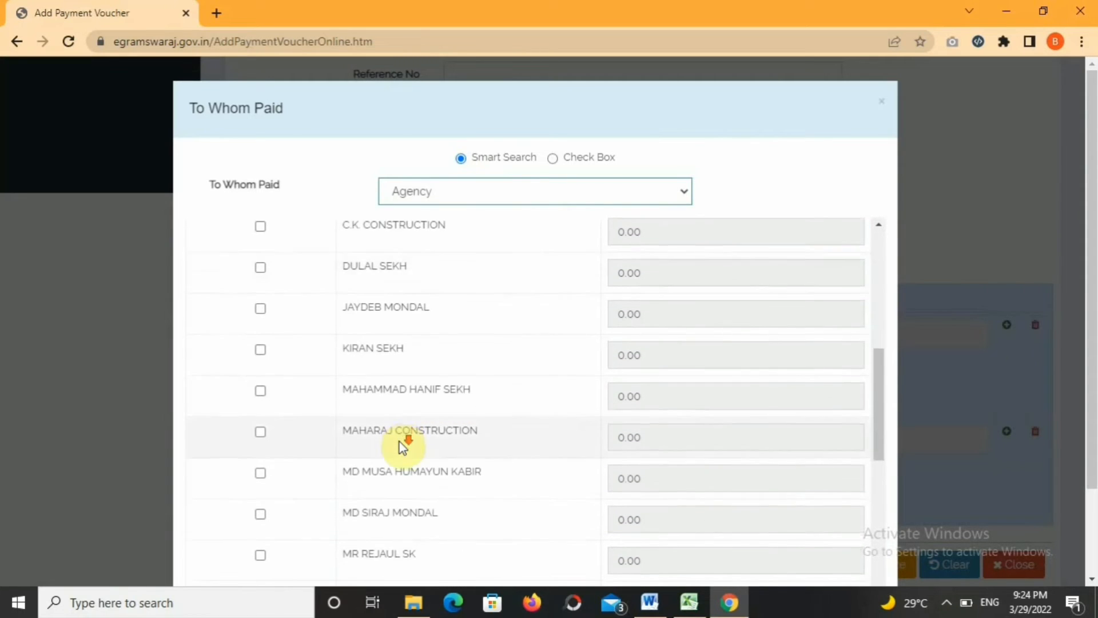
scroll(399, 442, "down", 1)
left_click(263, 395)
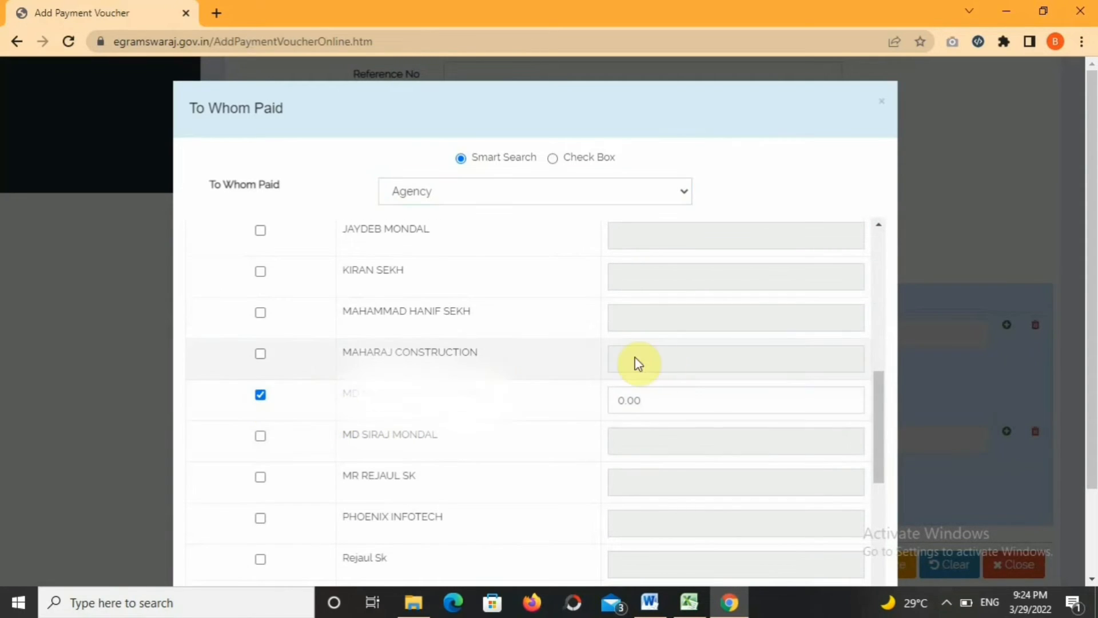
Step: Set the selected agency's Income Tax deduction amount to 2646 and submit the payee details
left_click(653, 401)
left_click_drag(652, 403, 579, 417)
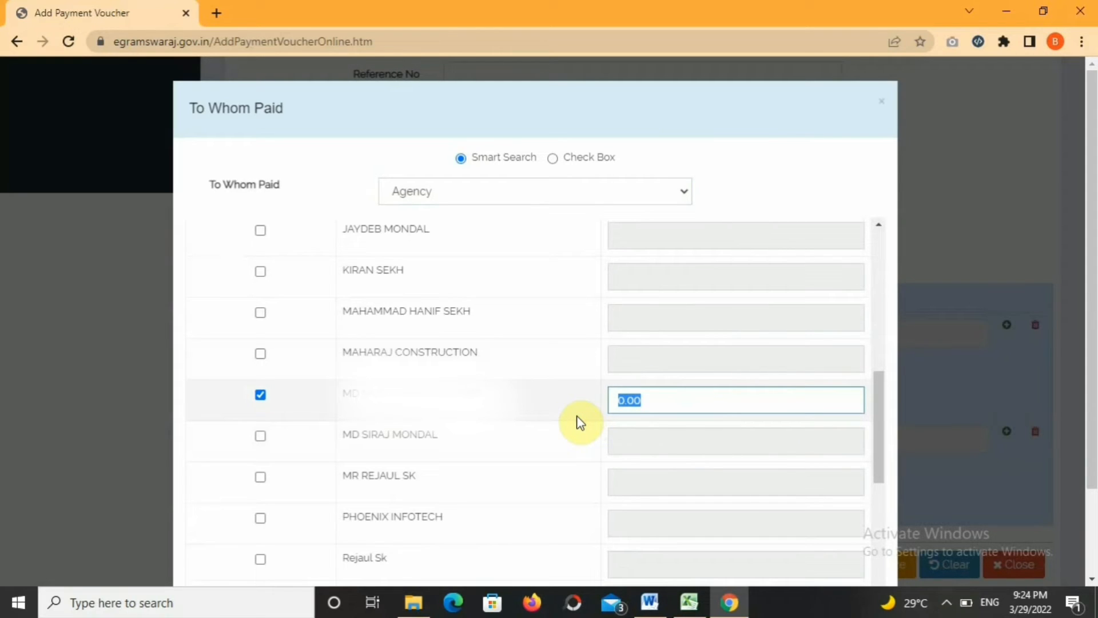
type("2646")
scroll(577, 419, "down", 5)
scroll(576, 420, "up", 4)
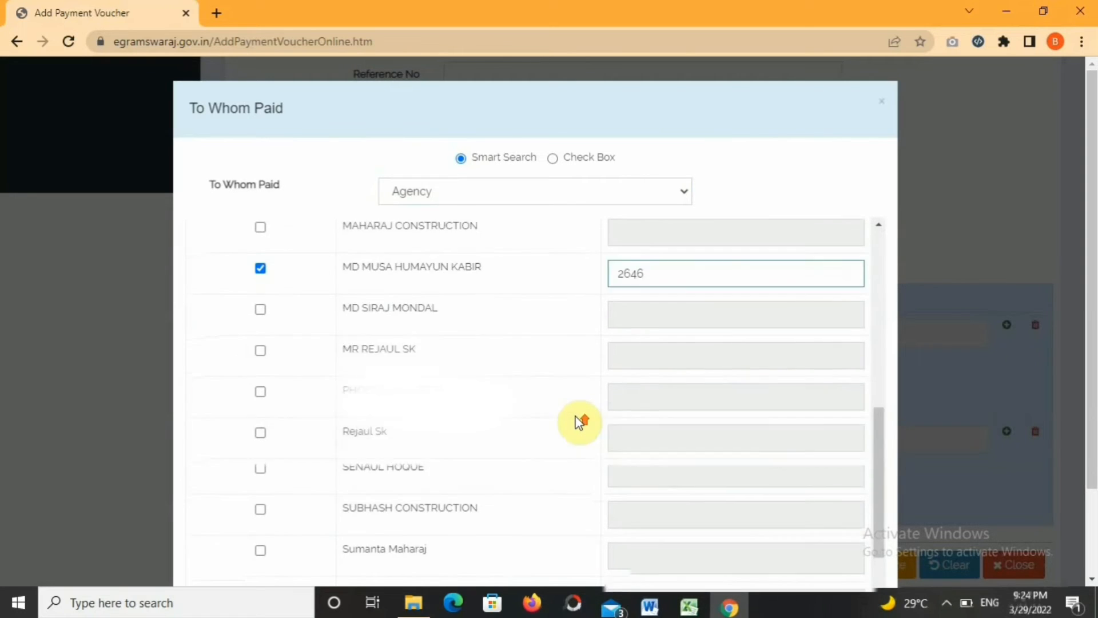
scroll(572, 421, "down", 4)
scroll(572, 421, "up", 1)
scroll(572, 421, "down", 1)
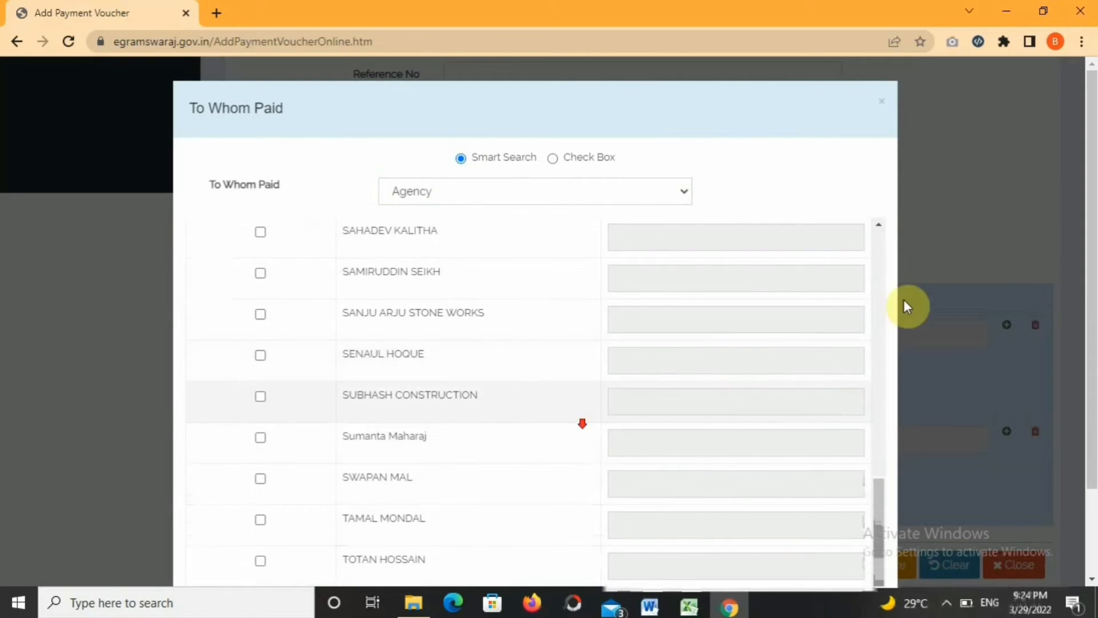
scroll(915, 323, "down", 2)
left_click(799, 542)
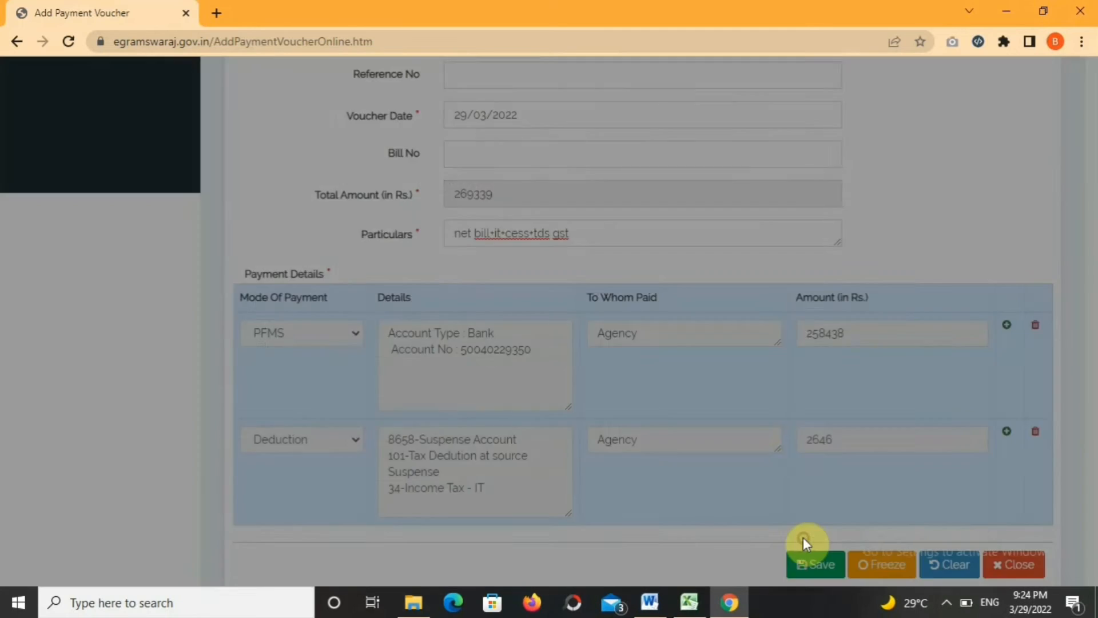
Step: Add a third row to the payment details and set its mode of payment to Deduction
left_click(1008, 434)
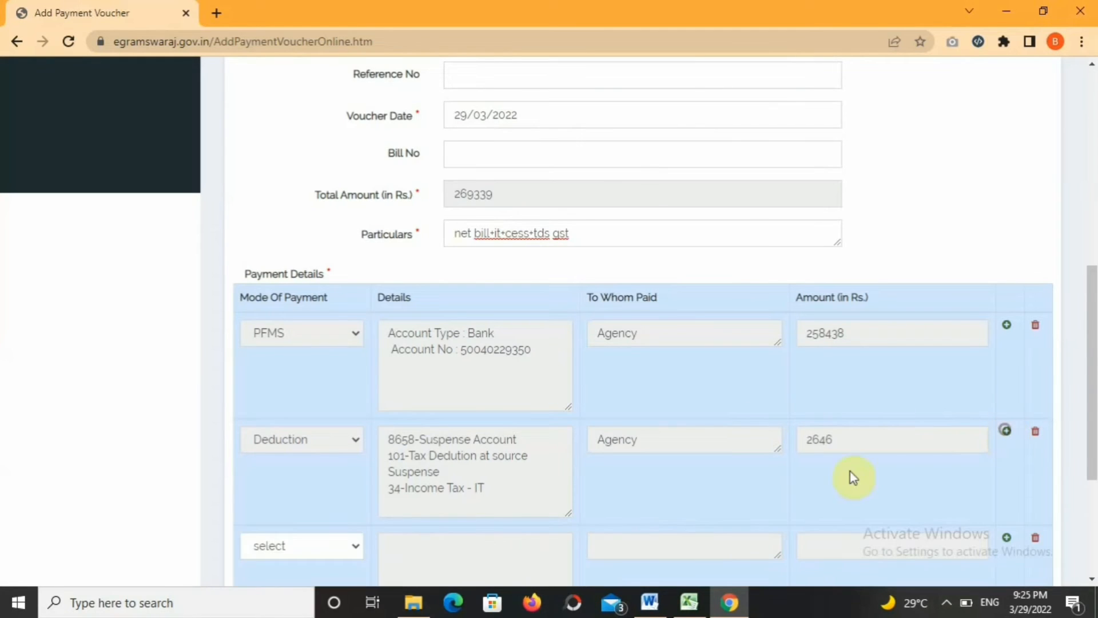
scroll(306, 363, "down", 4)
left_click(294, 323)
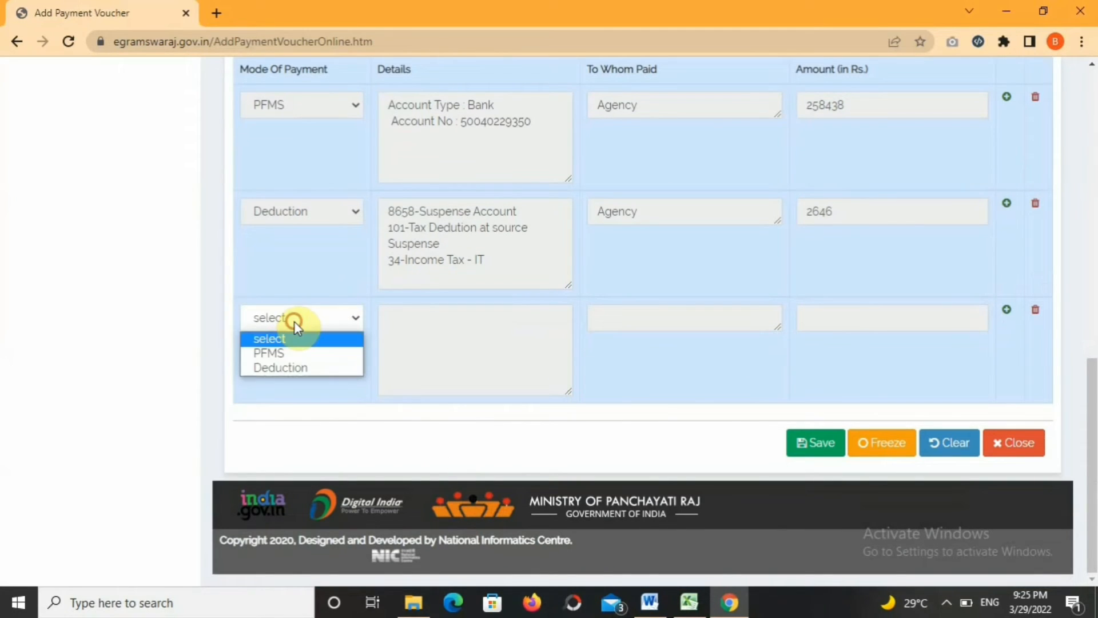
left_click(282, 368)
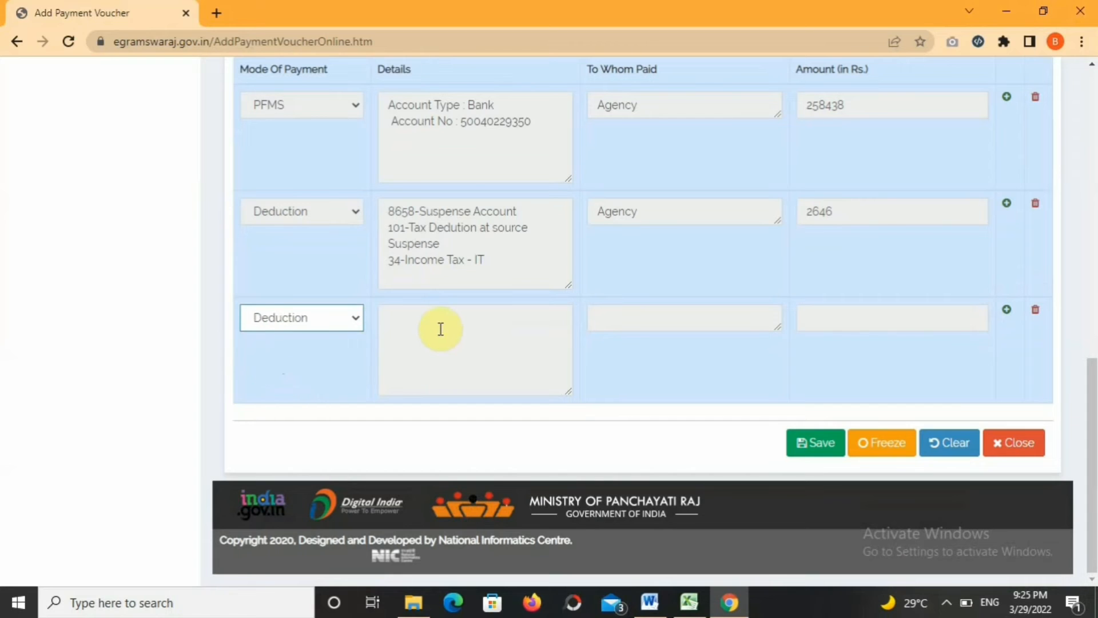
Step: Set the third row's account head to major head 8658-Suspense Account and minor head 101-Tax Dedution at source Suspense
left_click(439, 328)
left_click(464, 163)
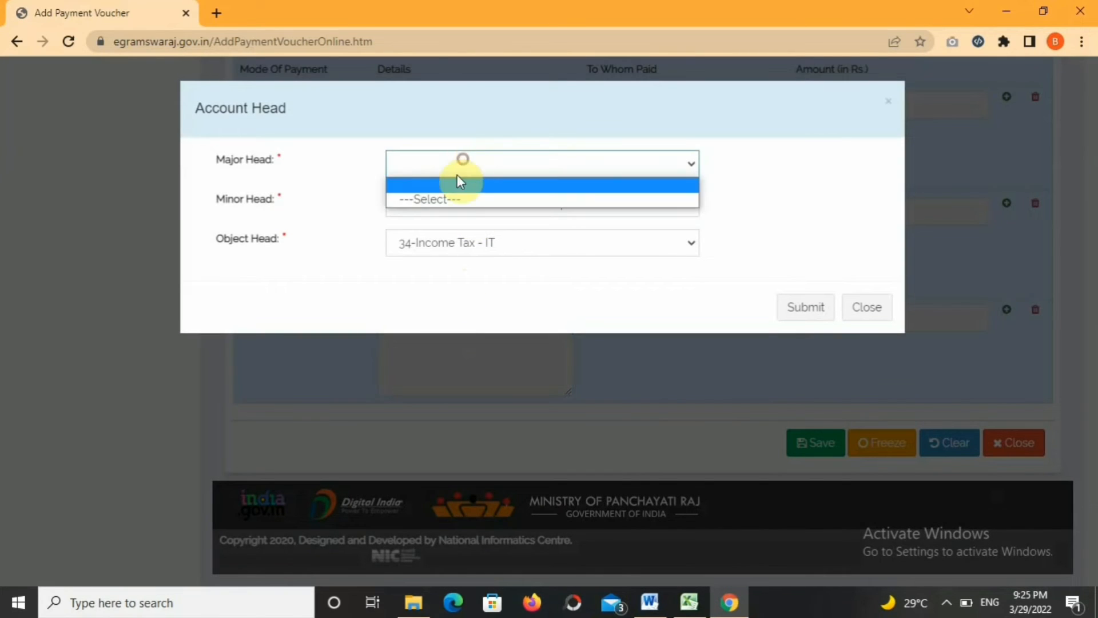
left_click(452, 198)
left_click(450, 167)
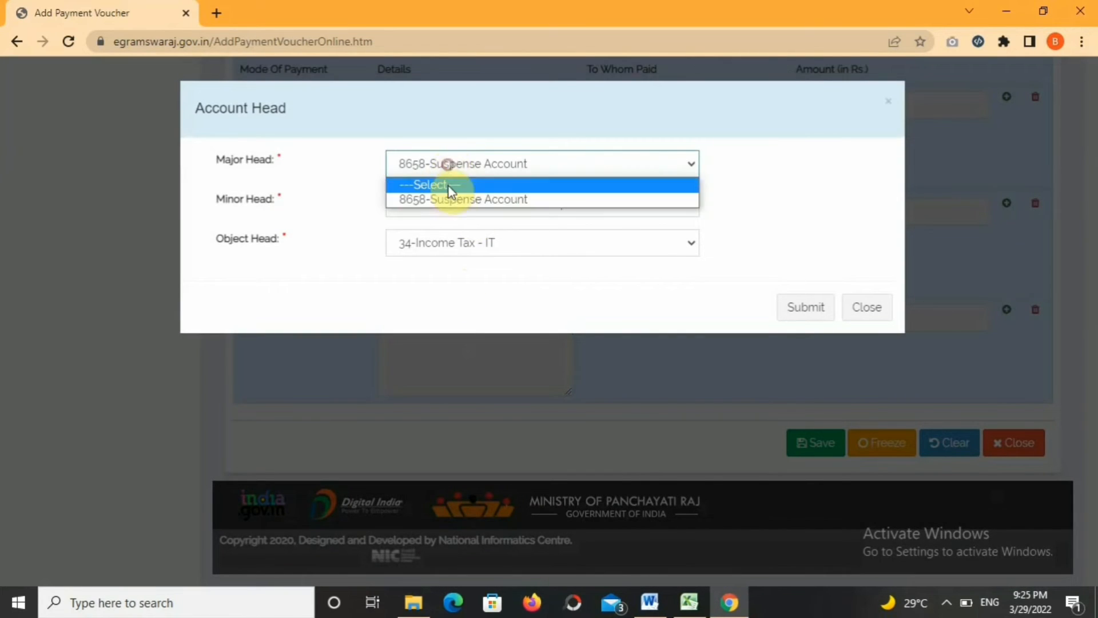
left_click(450, 197)
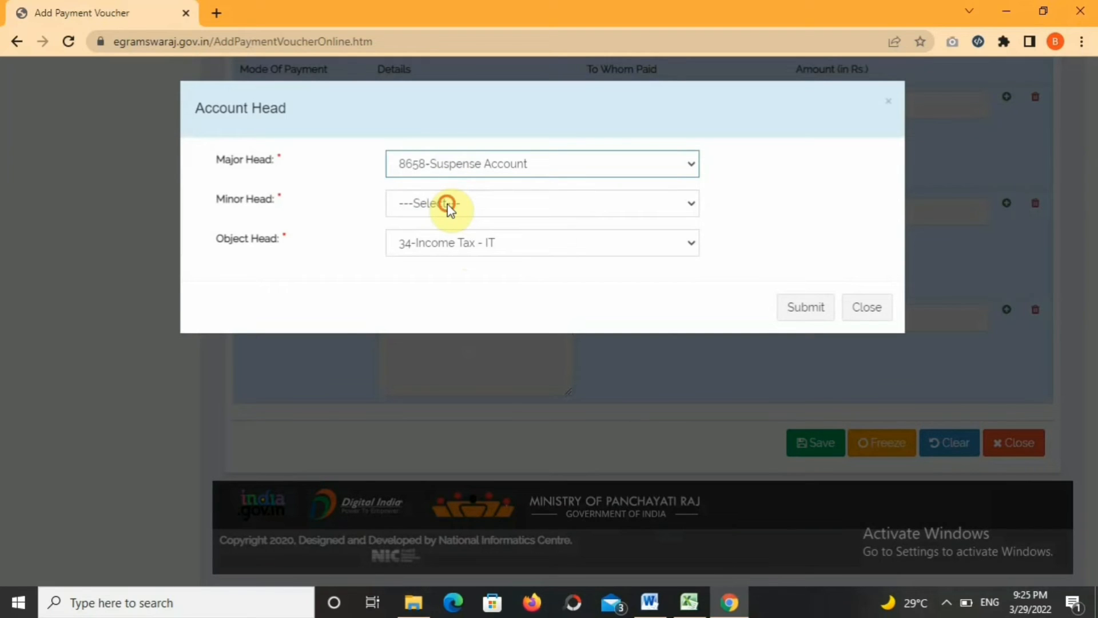
left_click(447, 204)
left_click(447, 240)
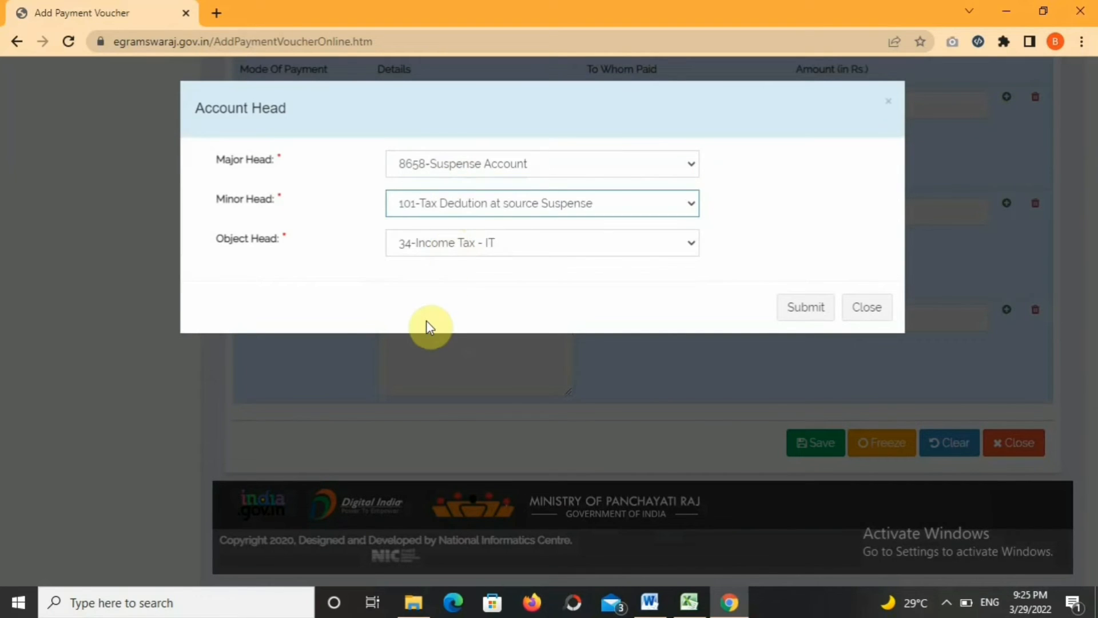
left_click(434, 297)
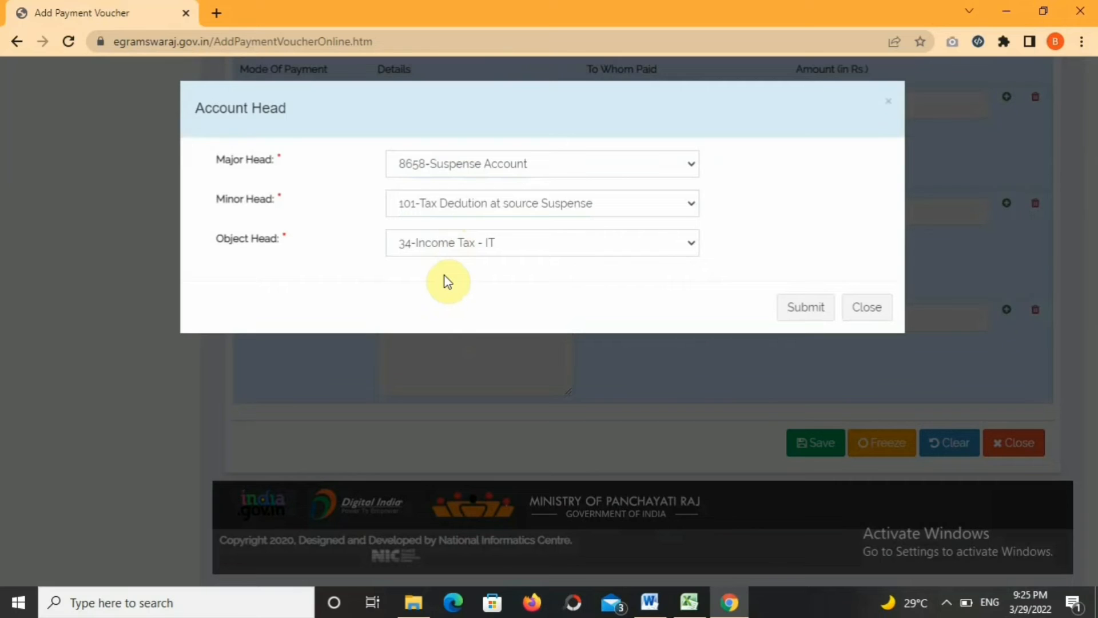
Step: Set the third row's object head to L2-Labour CESS and submit the account head
left_click(486, 240)
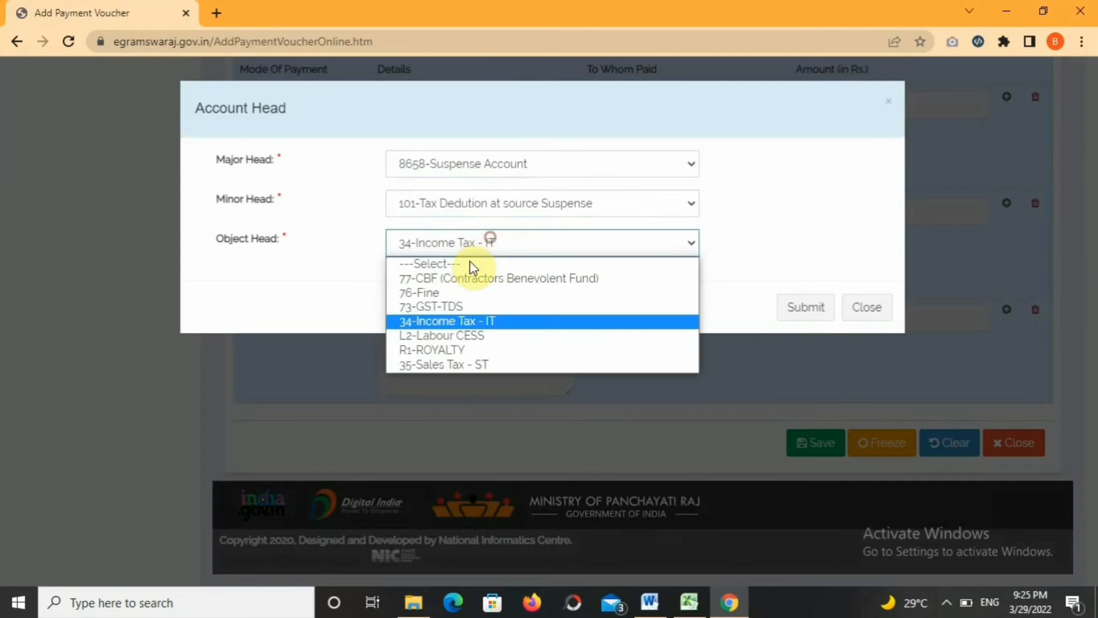
left_click(465, 264)
left_click(478, 244)
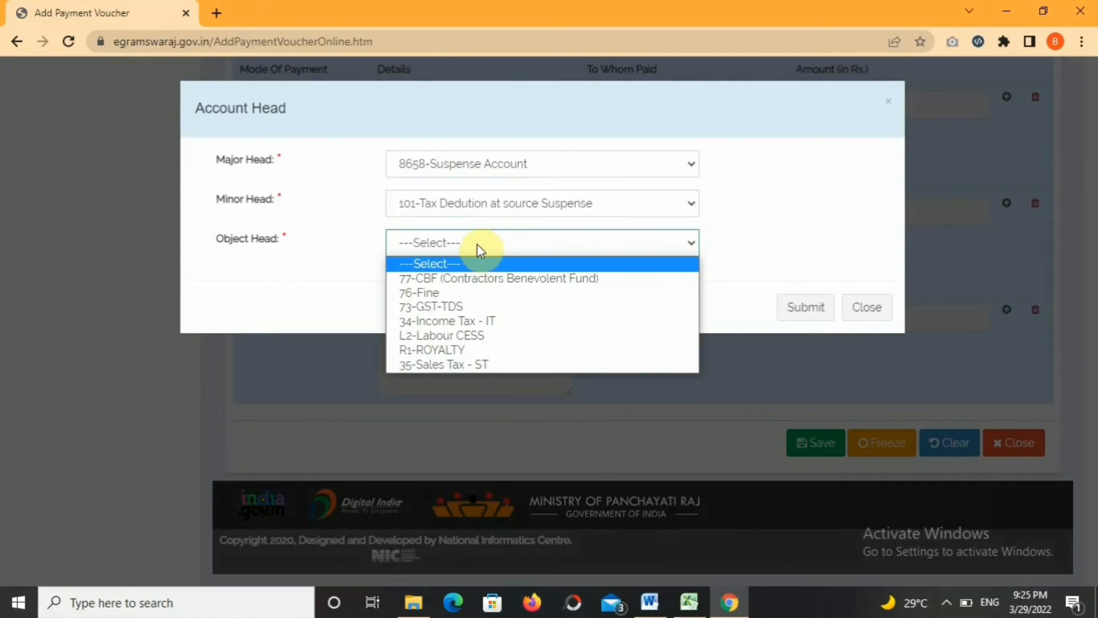
left_click(452, 337)
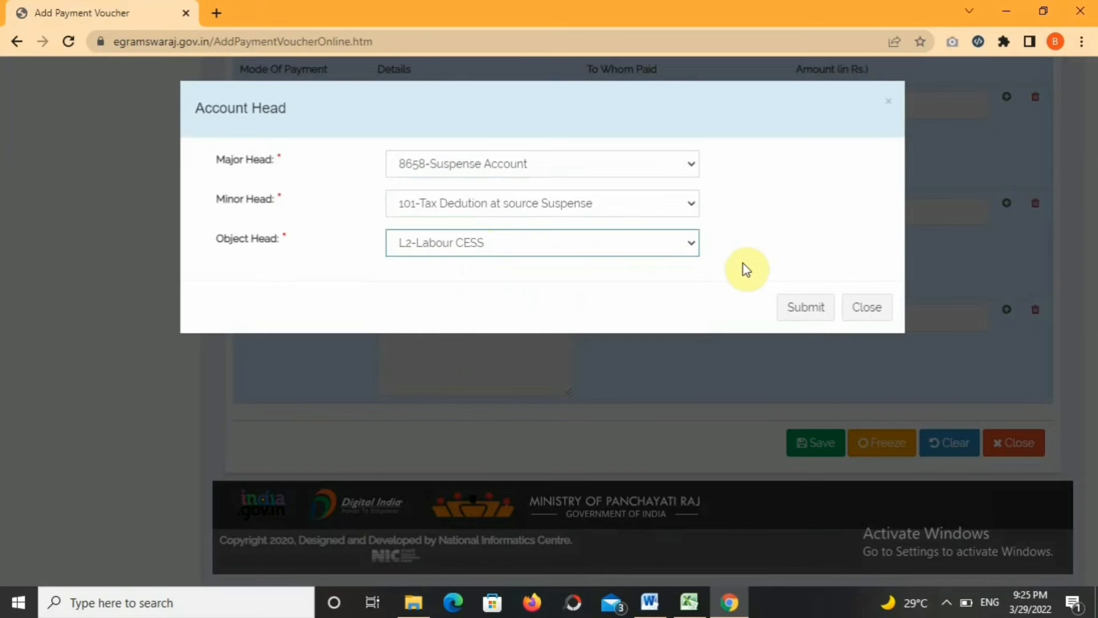
left_click(801, 307)
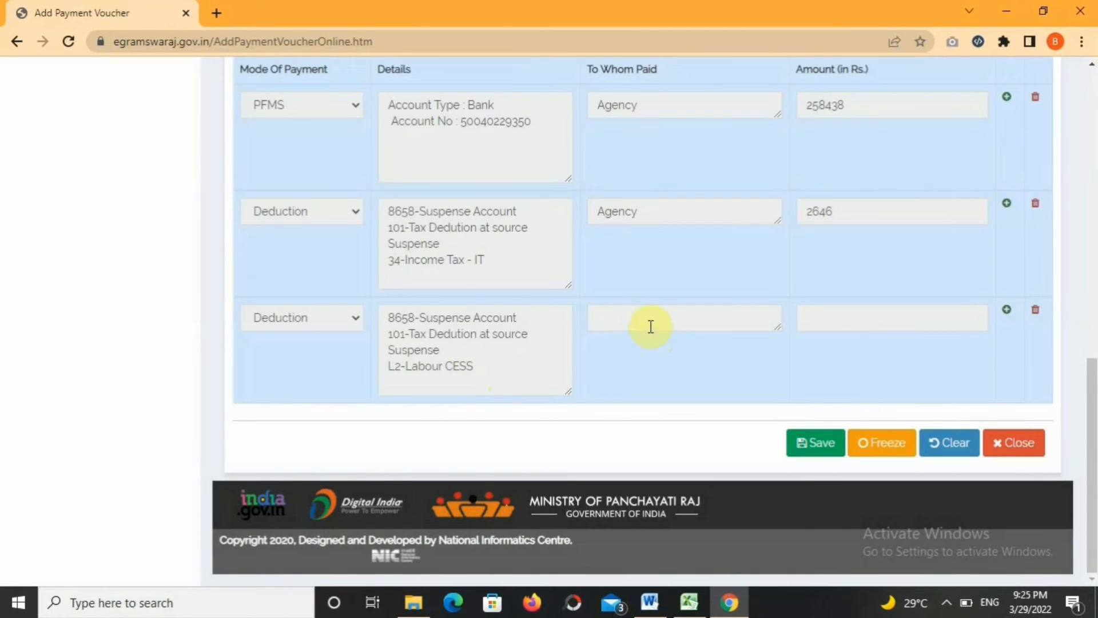
Step: Set the Labour CESS deduction's payee type to Agency and select the same contractor's entry
left_click(644, 319)
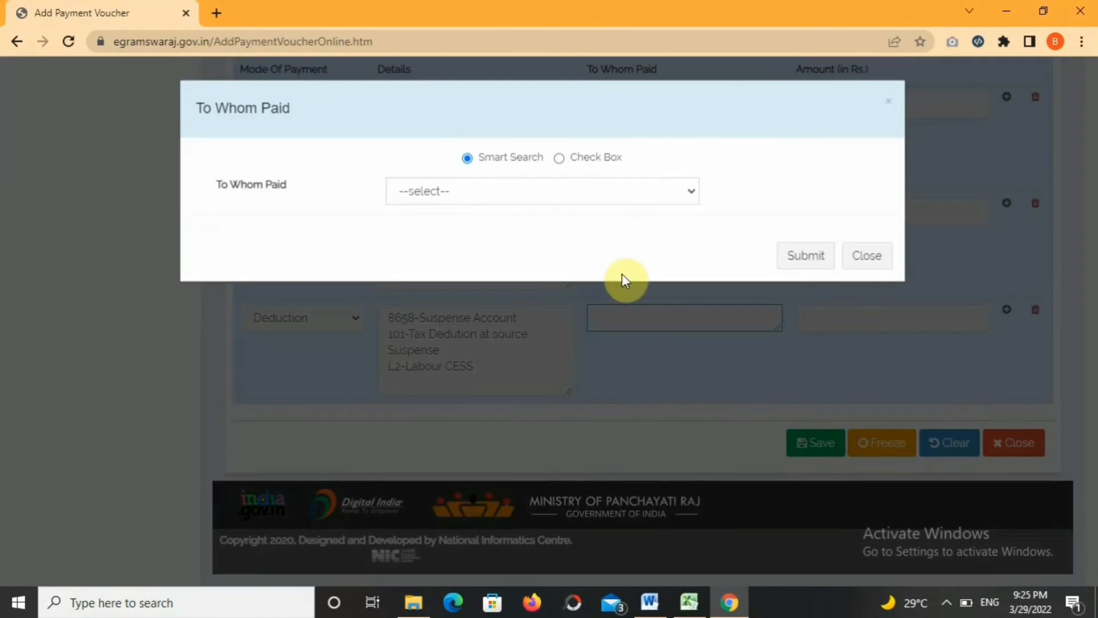
left_click(475, 195)
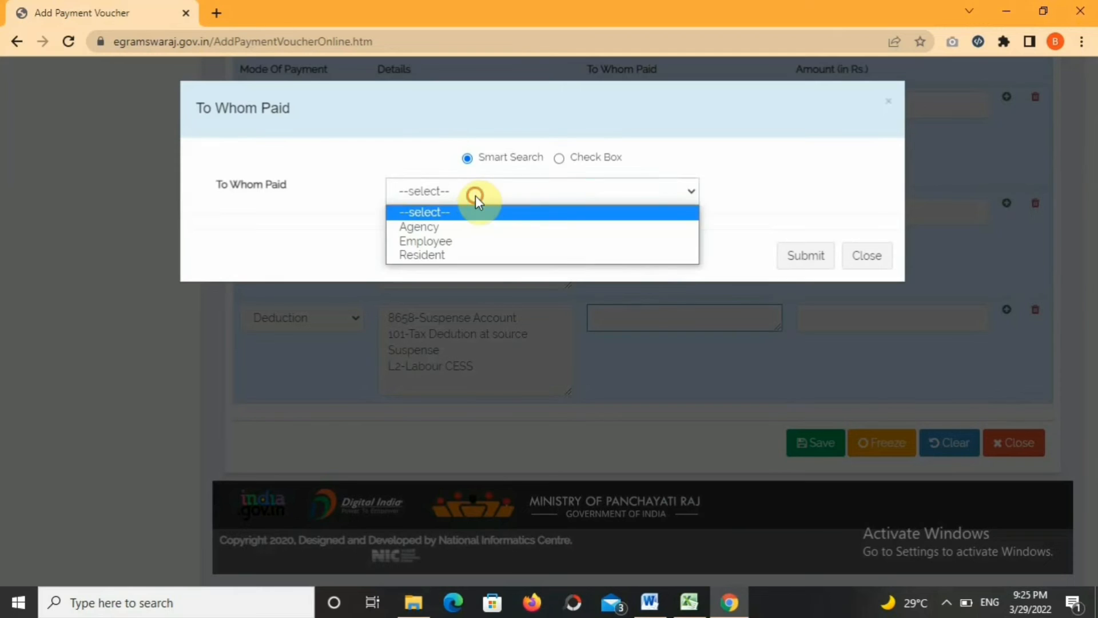
left_click(457, 226)
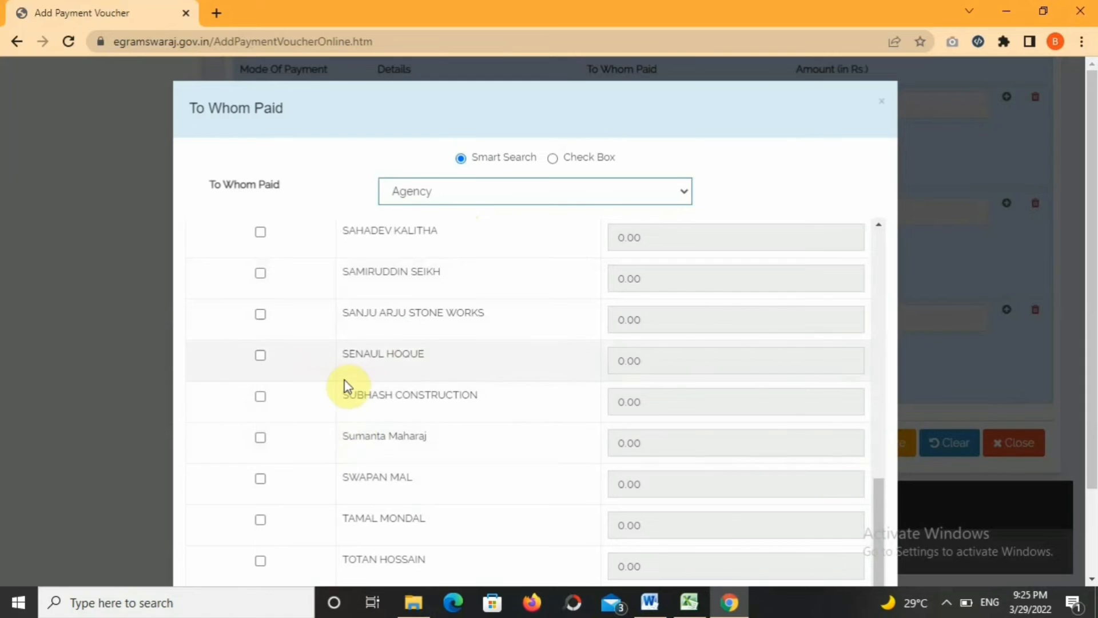
scroll(344, 380, "up", 4)
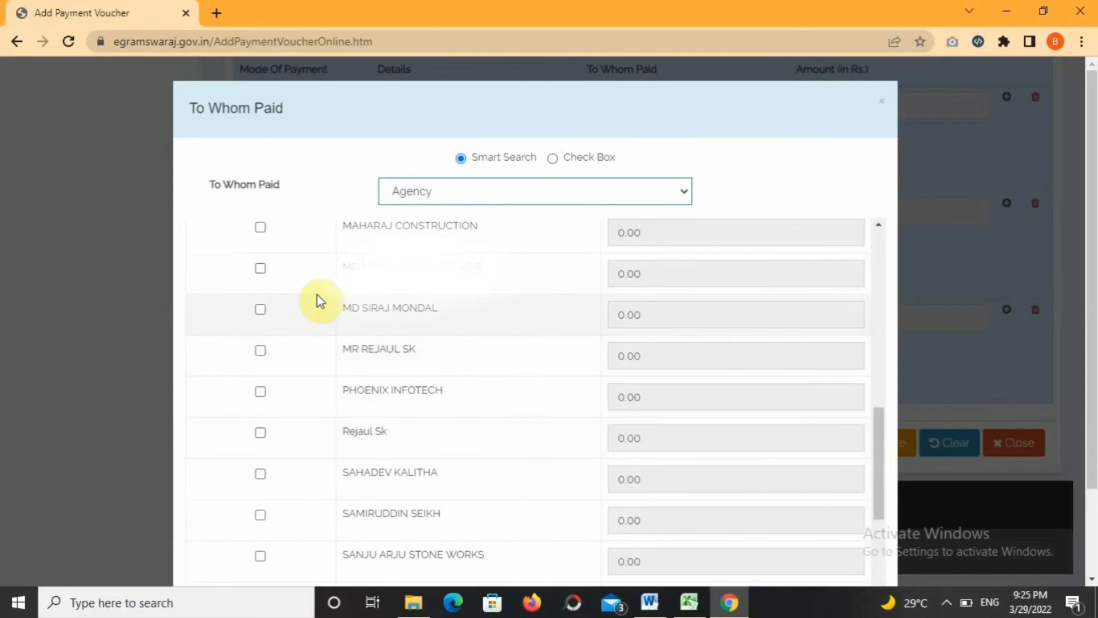
left_click(258, 270)
Step: Set the selected agency's Labour CESS deduction amount to 2963 and submit the payee details
left_click(631, 275)
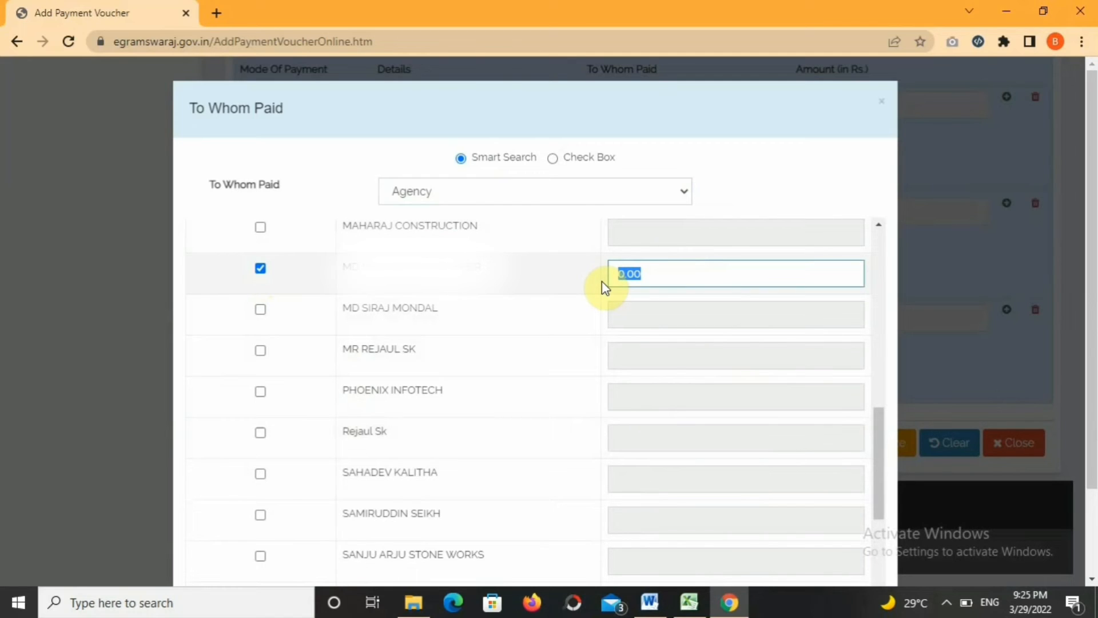
type("2963")
scroll(790, 366, "down", 5)
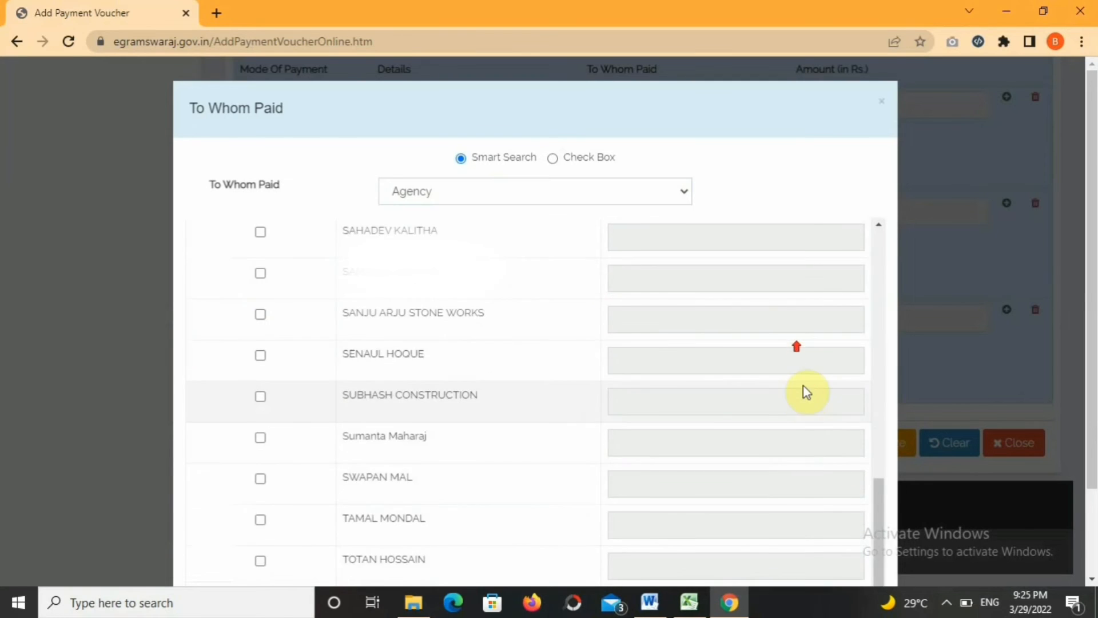
left_click(800, 541)
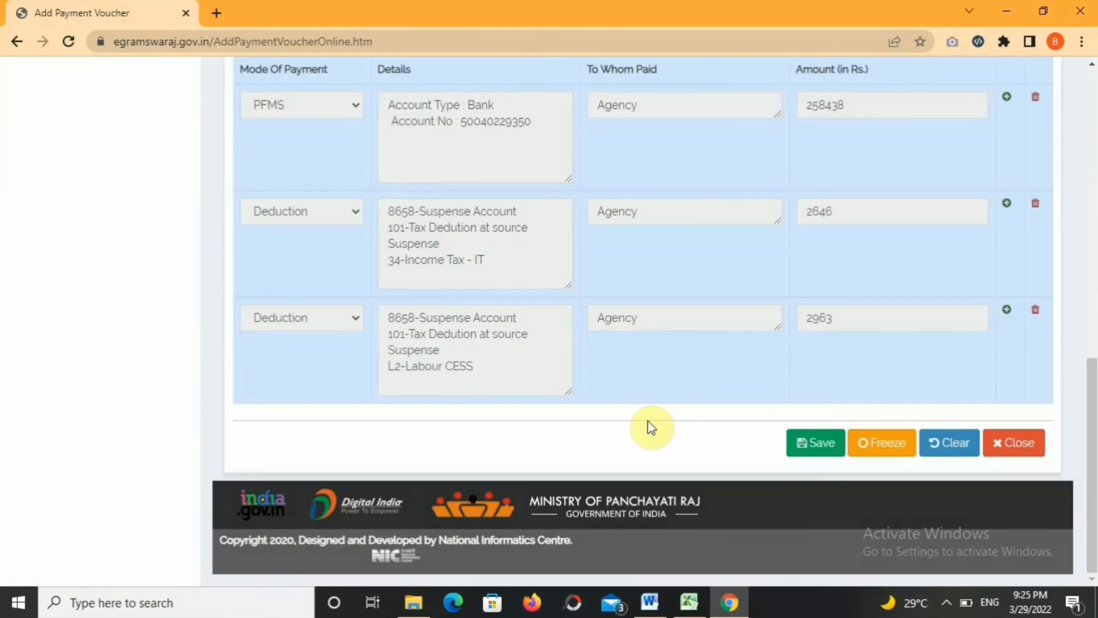
Step: Add a fourth row to the payment details with Deduction as its mode of payment
left_click(1007, 310)
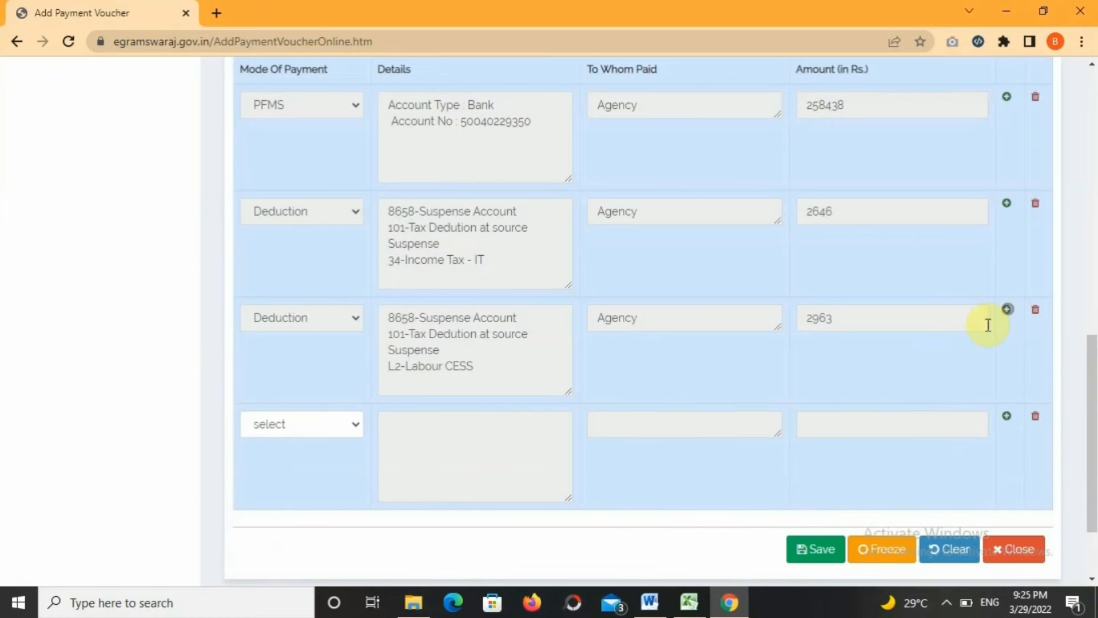
left_click(303, 438)
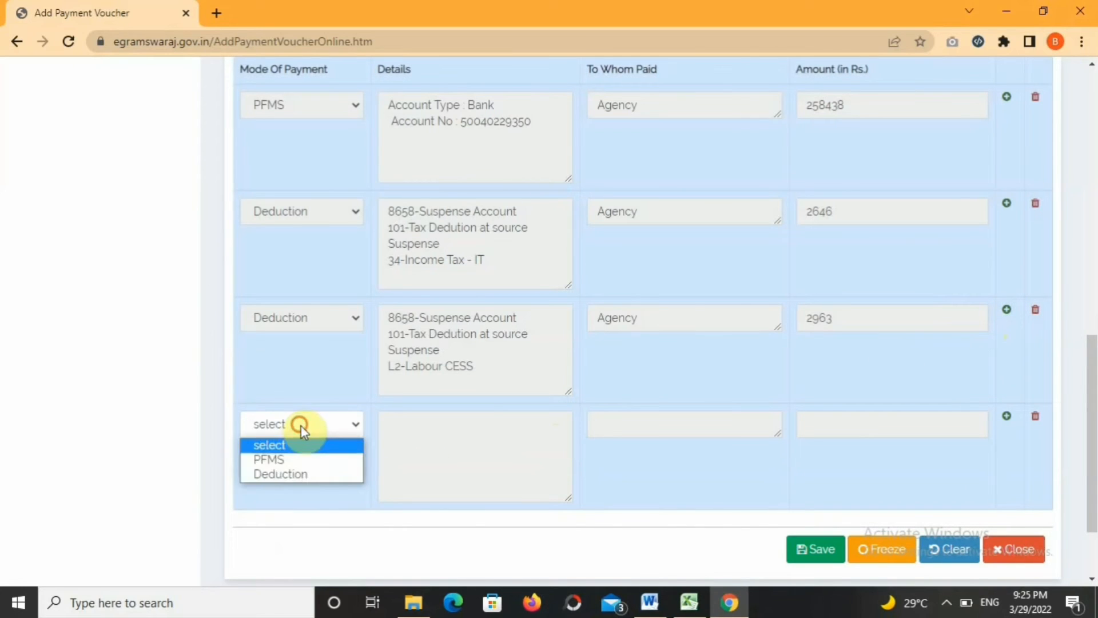
left_click(297, 474)
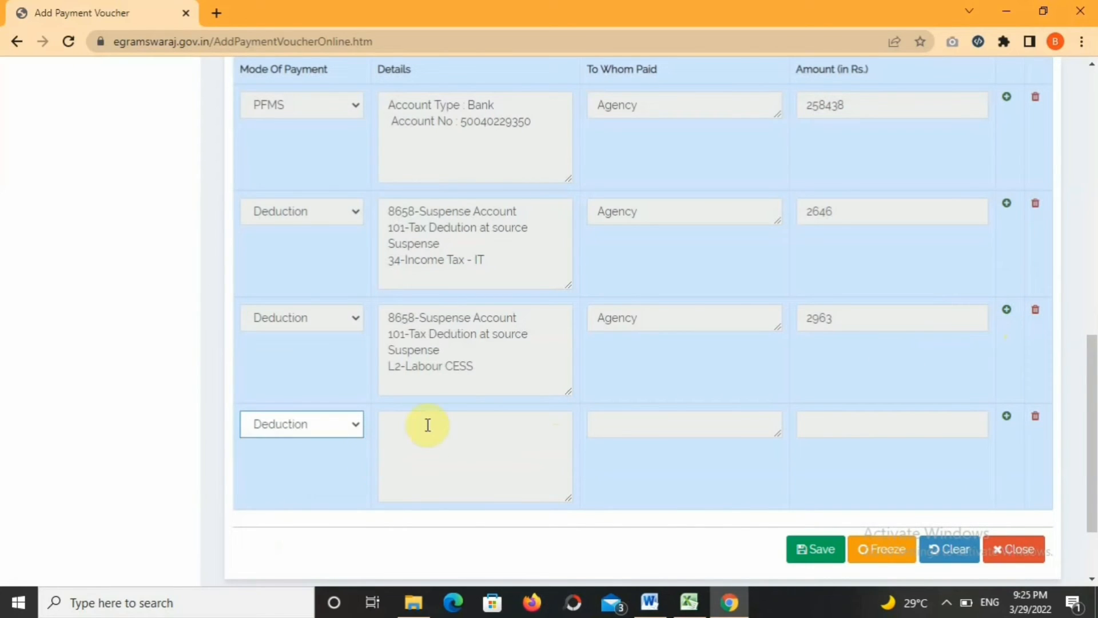
Step: Set the fourth row's account head to 8658-Suspense Account, 101-Tax Dedution at source Suspense and 73-GST-TDS, and submit it
left_click(446, 450)
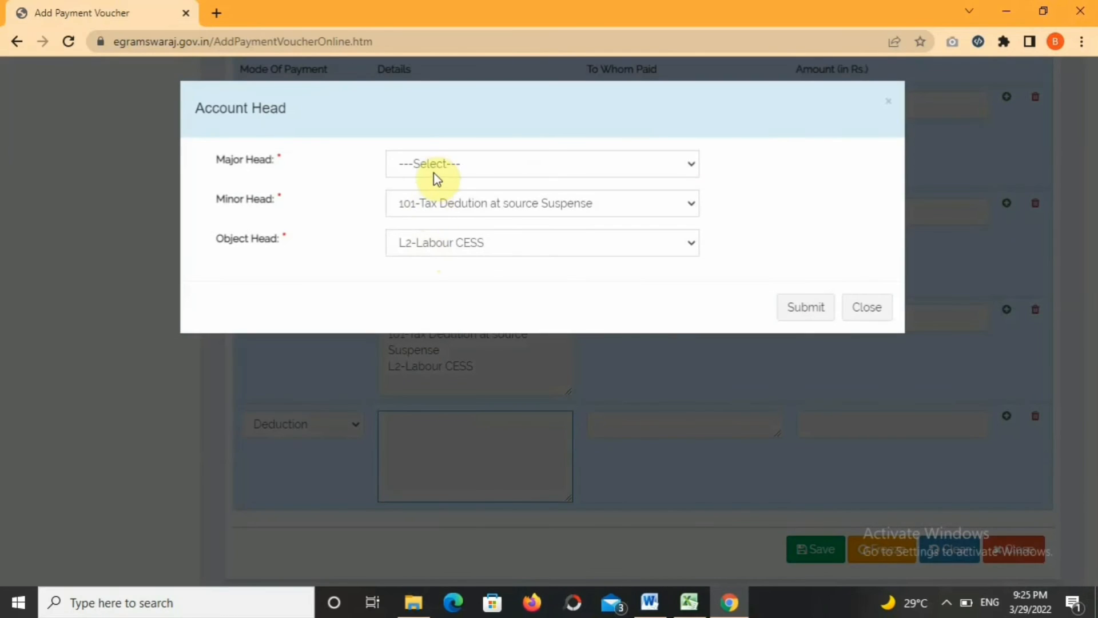
left_click(434, 165)
left_click(436, 199)
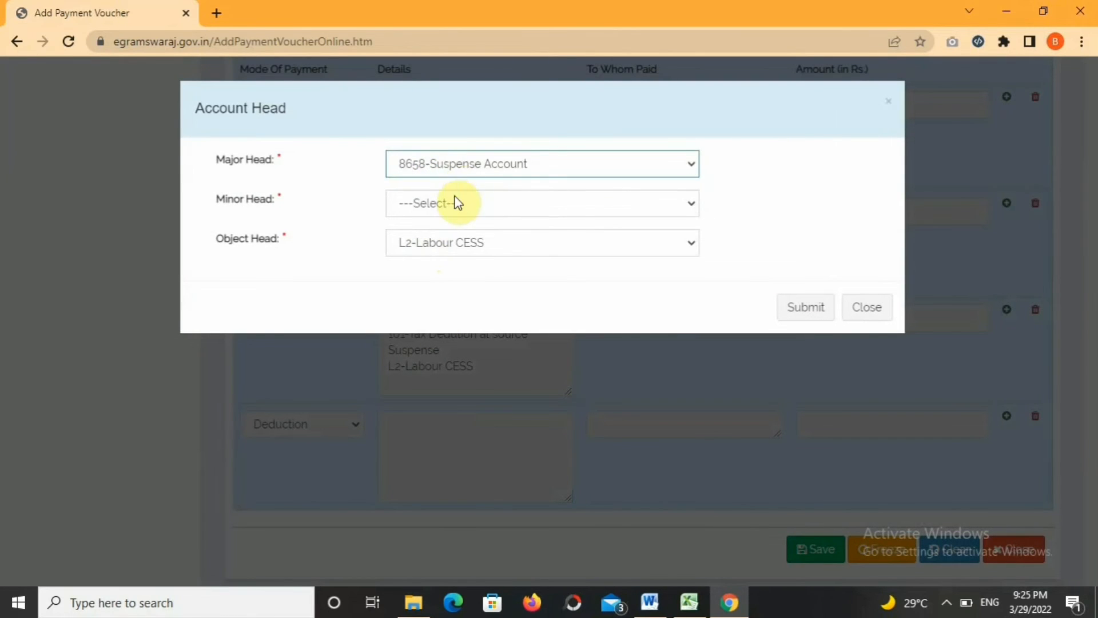
left_click(454, 204)
left_click(461, 239)
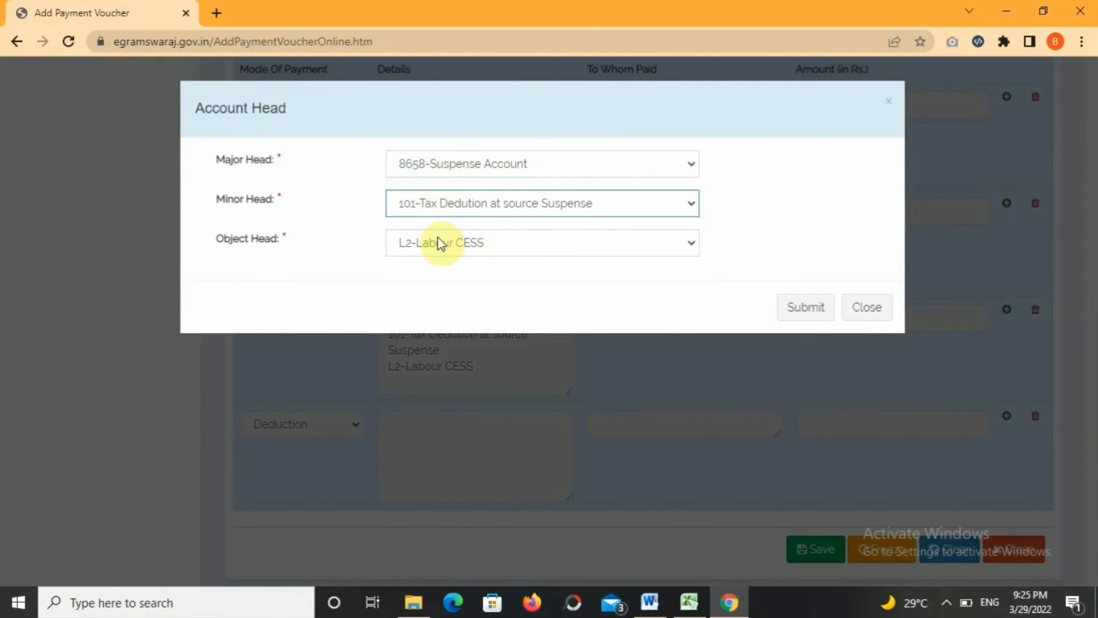
left_click(445, 243)
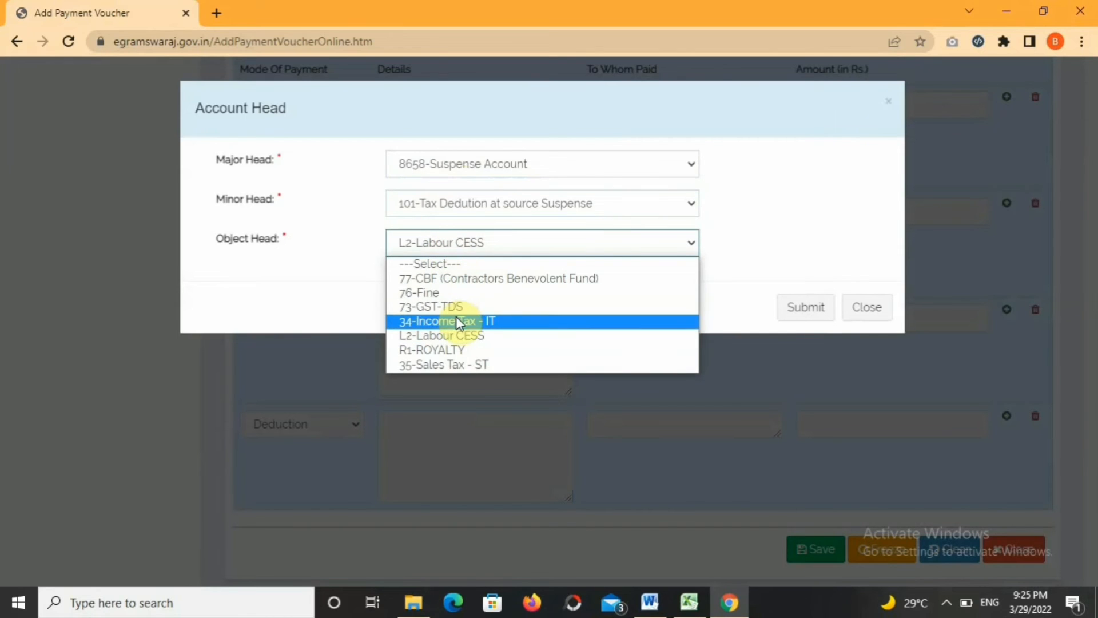
left_click(455, 307)
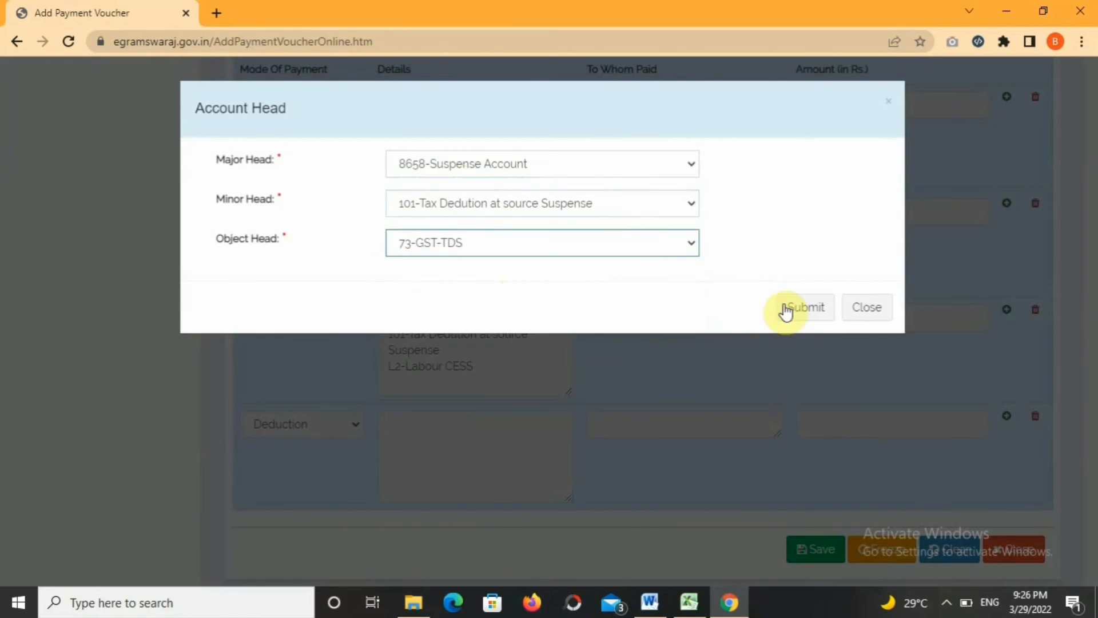
left_click(805, 309)
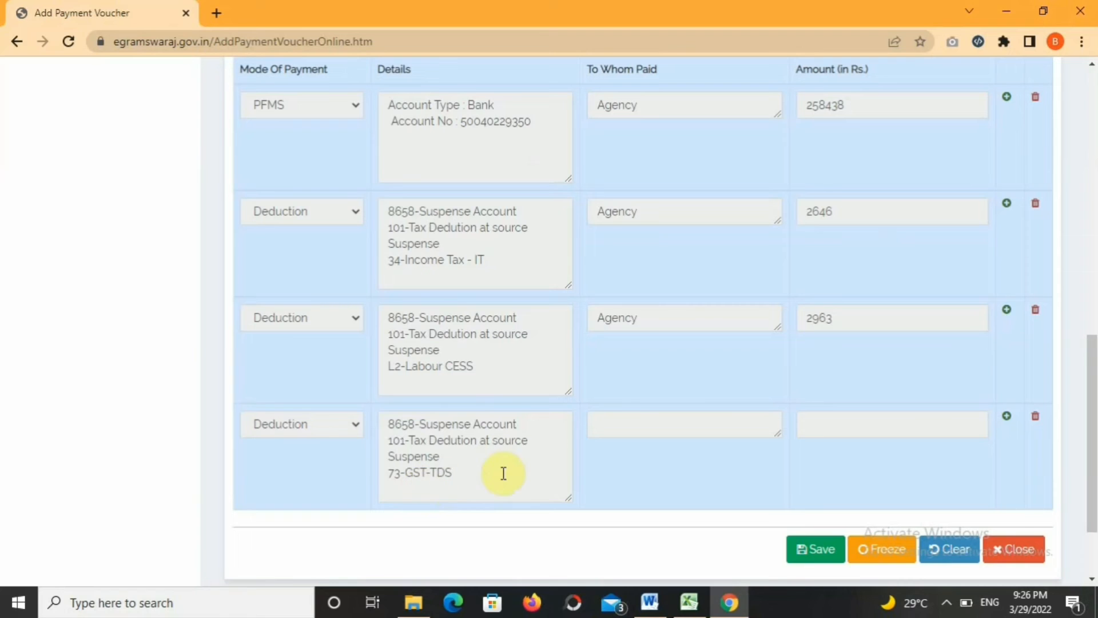
Step: Set the GST-TDS deduction's payee type to Agency and select the same contractor's entry
left_click(627, 427)
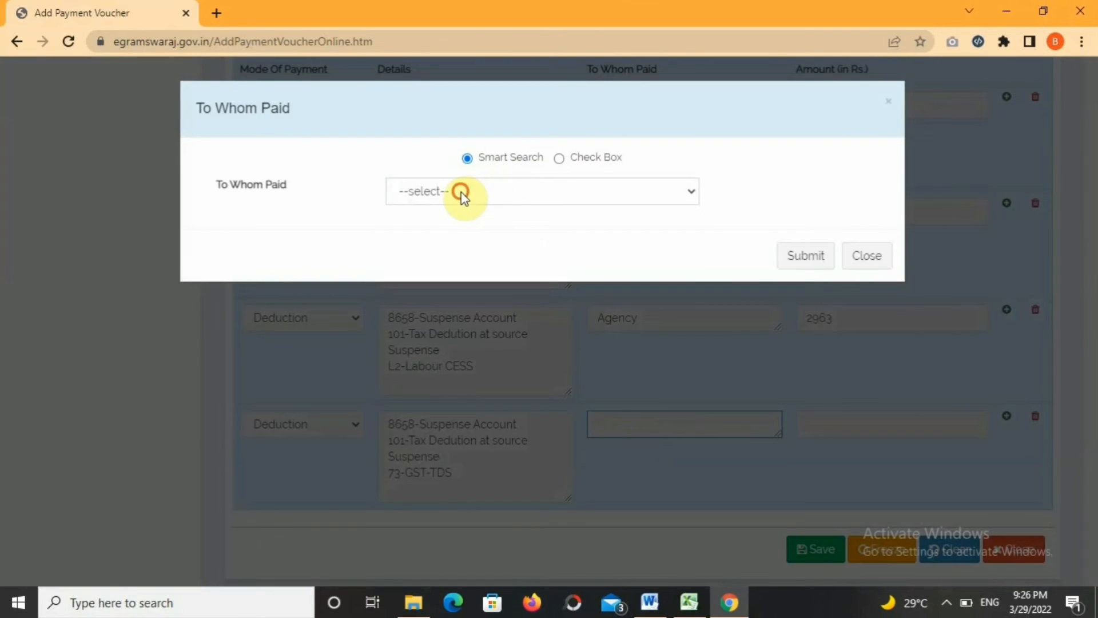
left_click(461, 192)
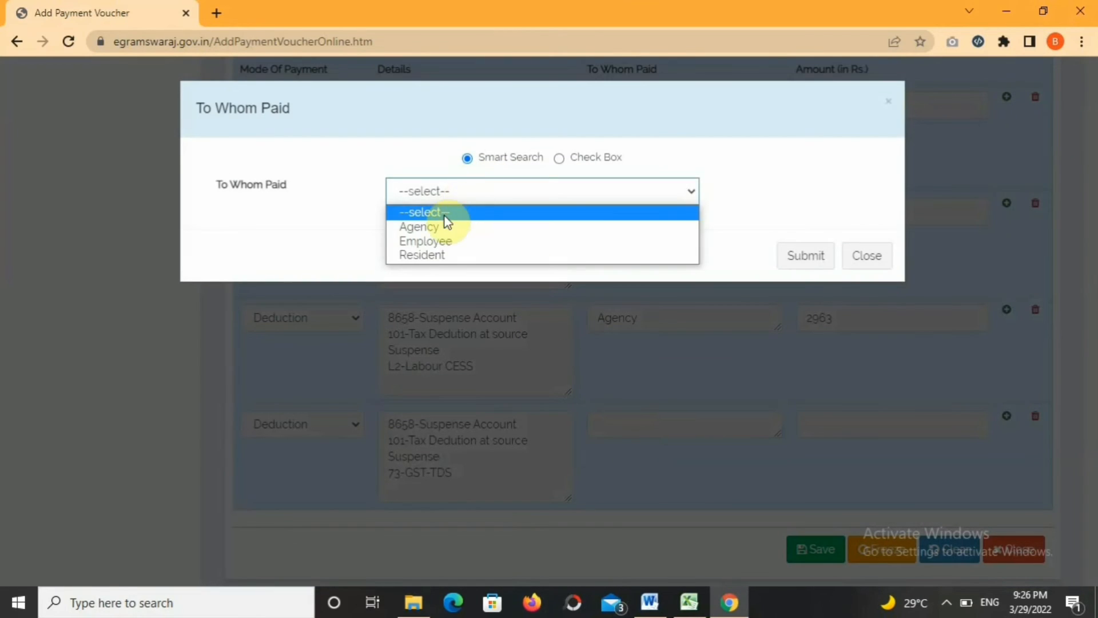
left_click(441, 225)
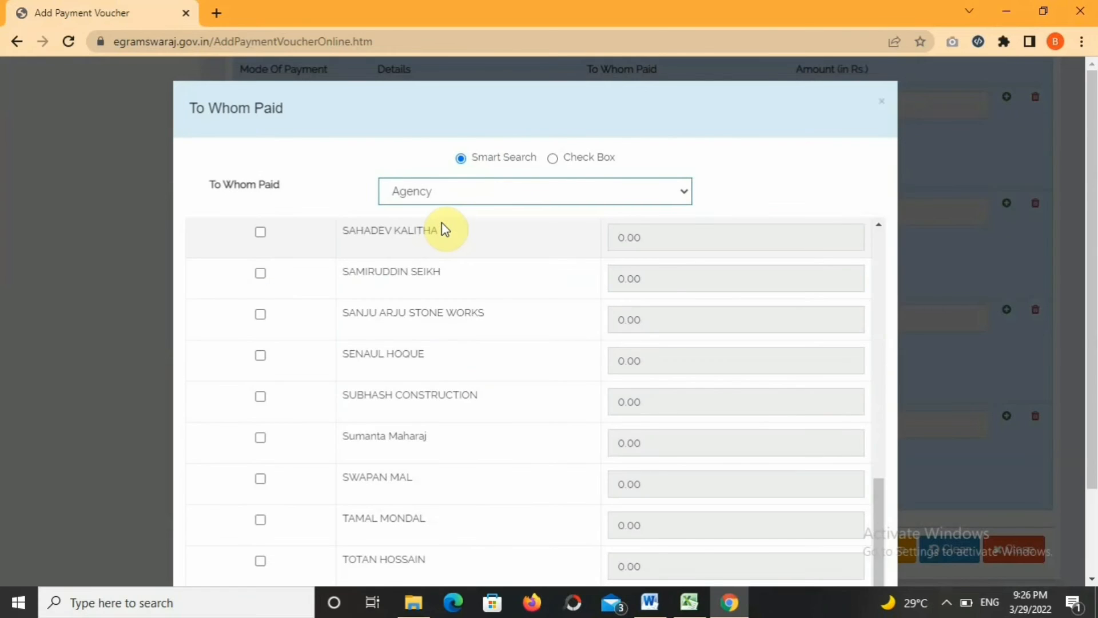
scroll(394, 366, "up", 3)
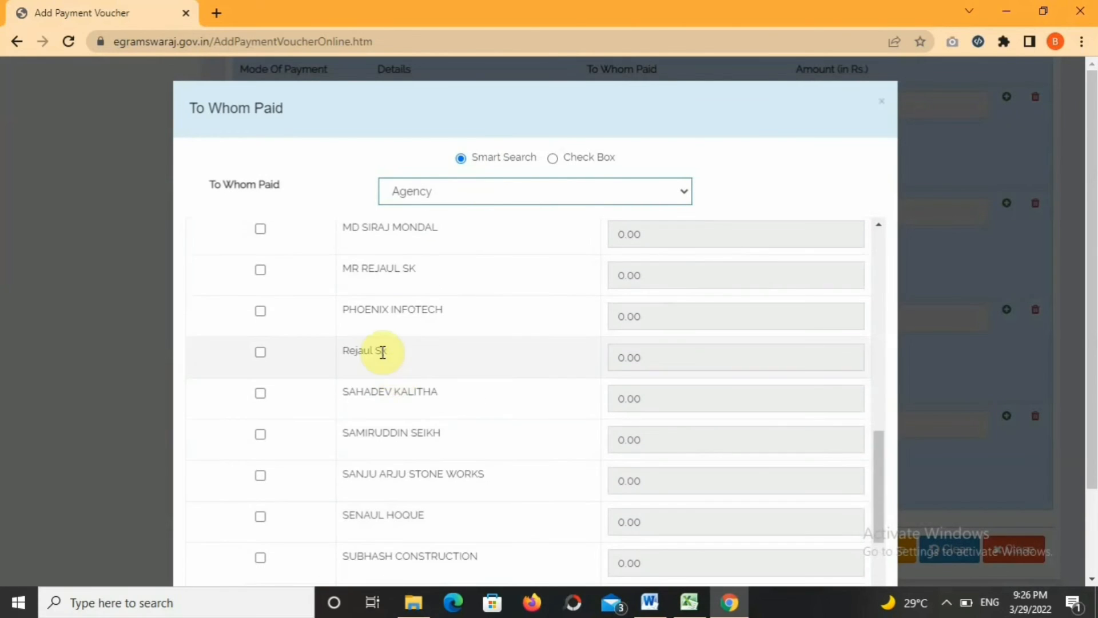
scroll(382, 352, "up", 2)
left_click(261, 267)
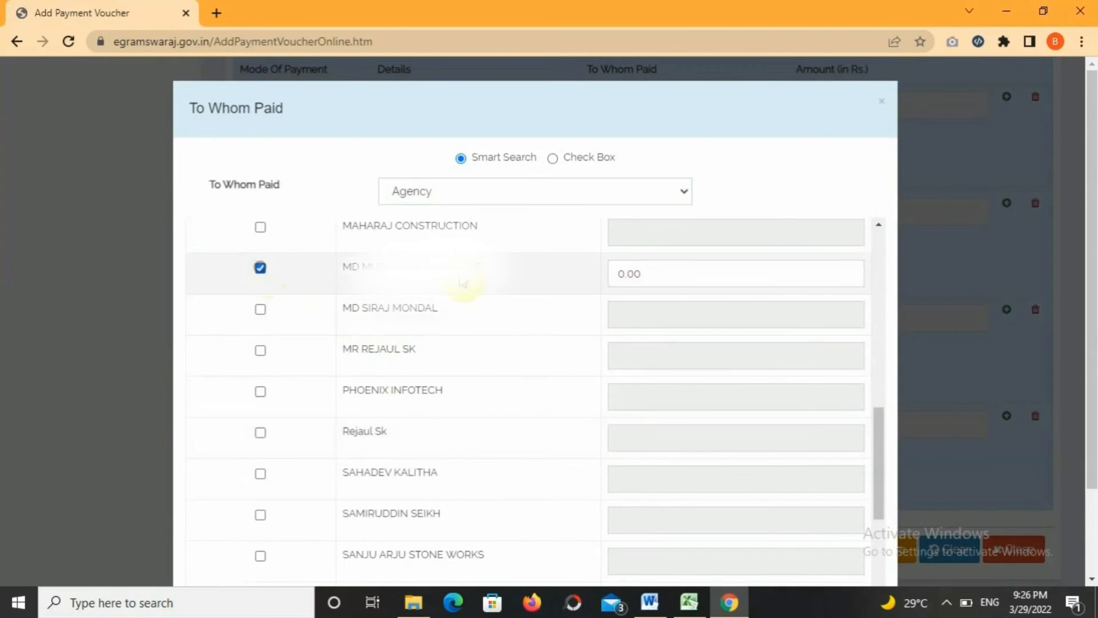
Step: Set the selected agency's GST-TDS deduction amount to 5292 and submit the payee details
left_click(662, 272)
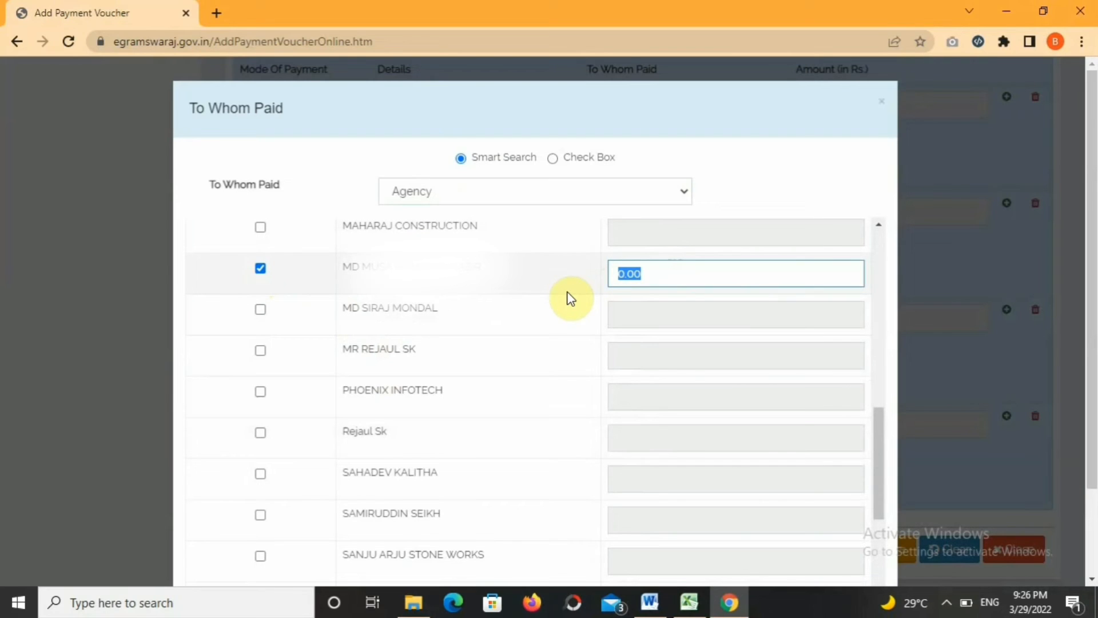
type("5292")
scroll(723, 448, "down", 4)
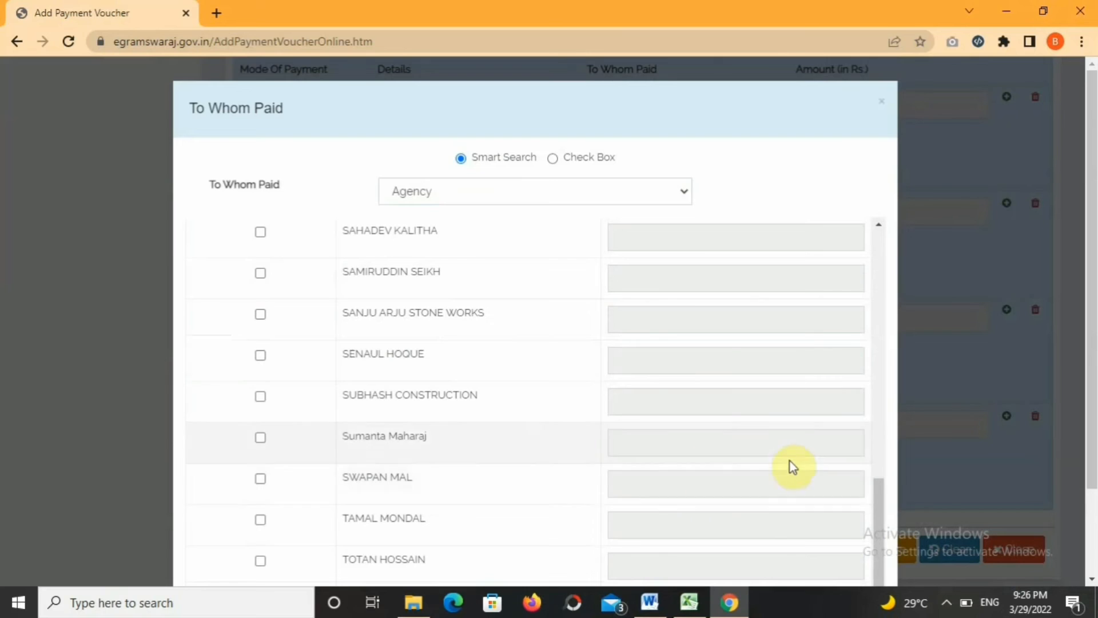
scroll(790, 463, "down", 2)
left_click(790, 536)
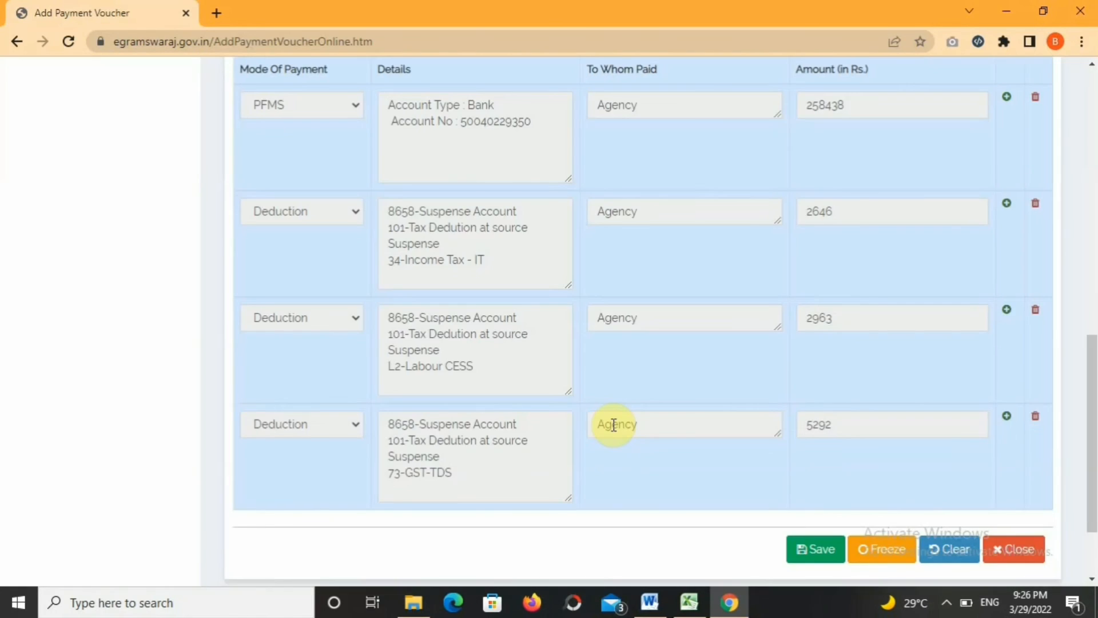
Step: Check the voucher's account head, total amount and particulars against the amounts in its four payment rows
scroll(629, 435, "down", 2)
scroll(686, 400, "up", 3)
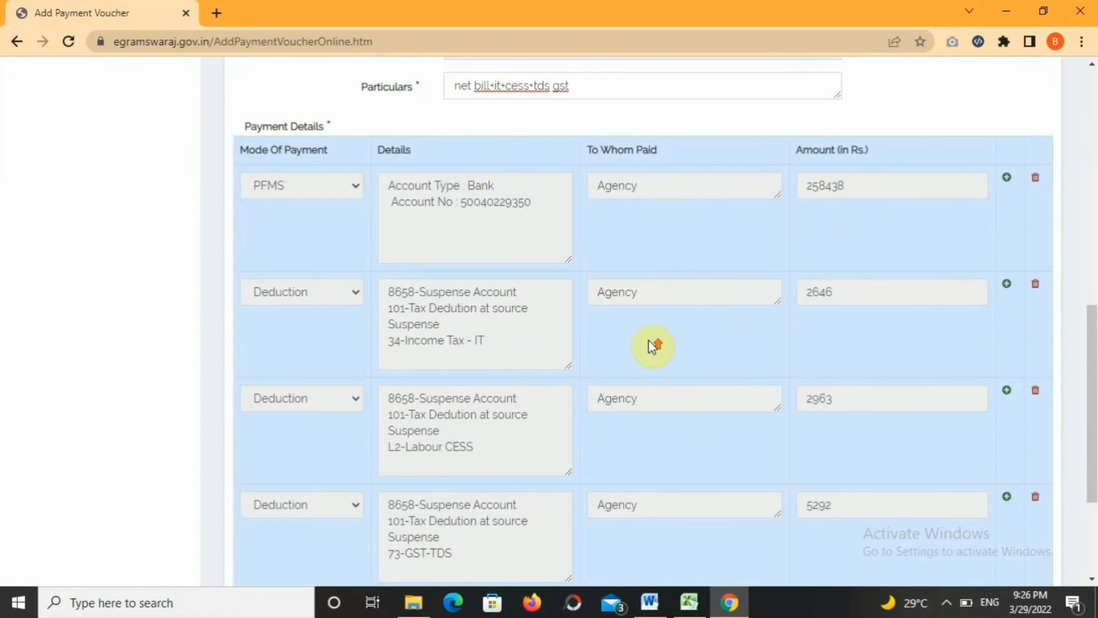
scroll(654, 345, "up", 3)
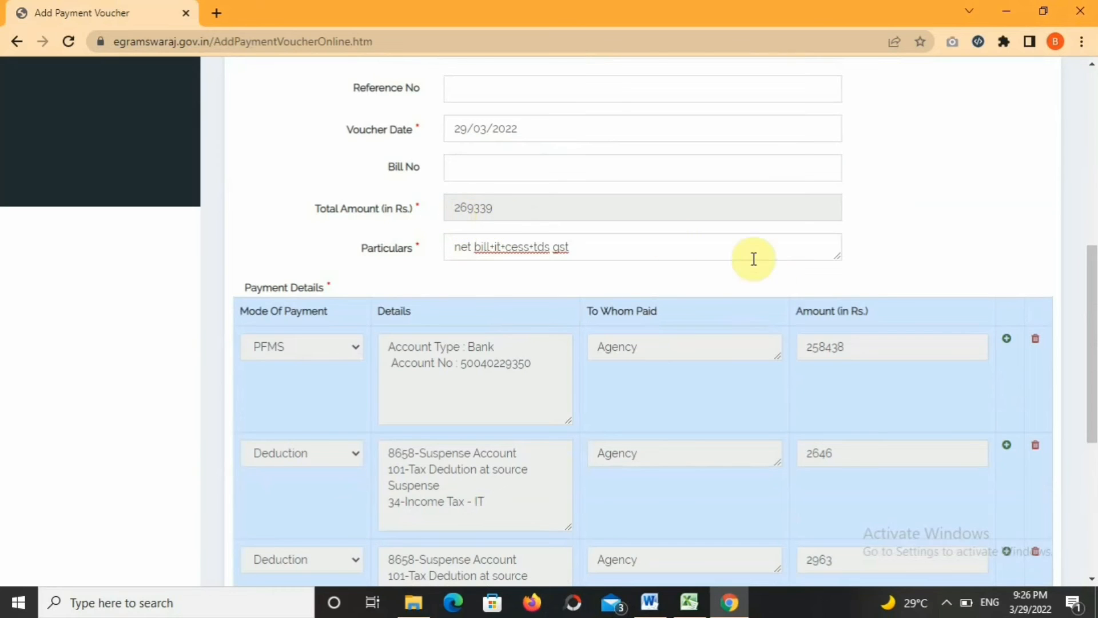
scroll(785, 298, "down", 1)
scroll(784, 297, "down", 1)
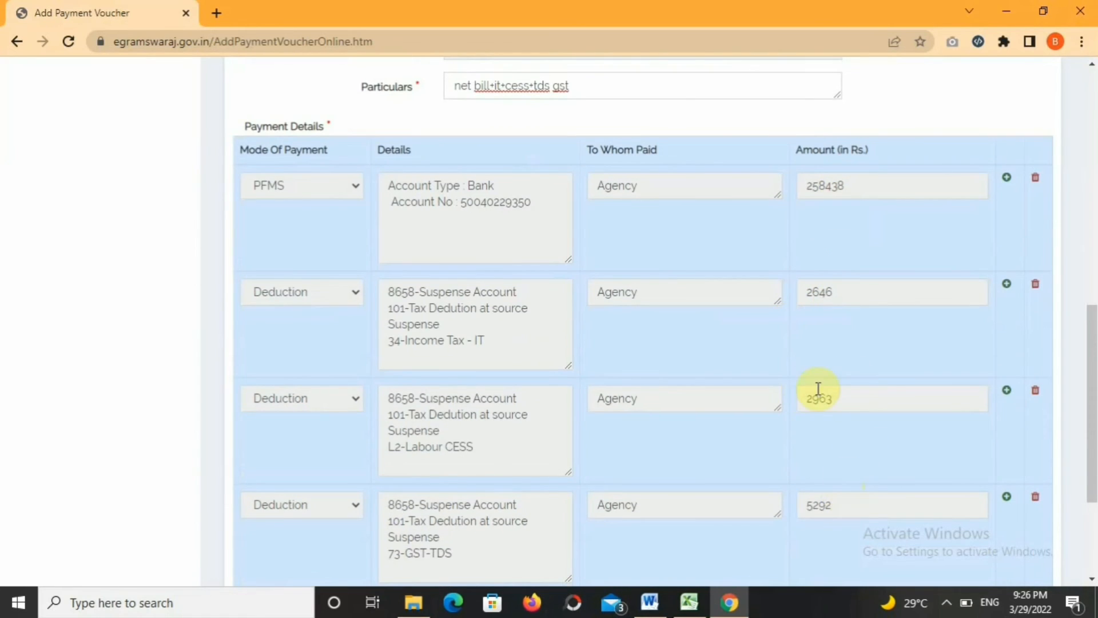
scroll(799, 383, "up", 2)
scroll(804, 388, "up", 3)
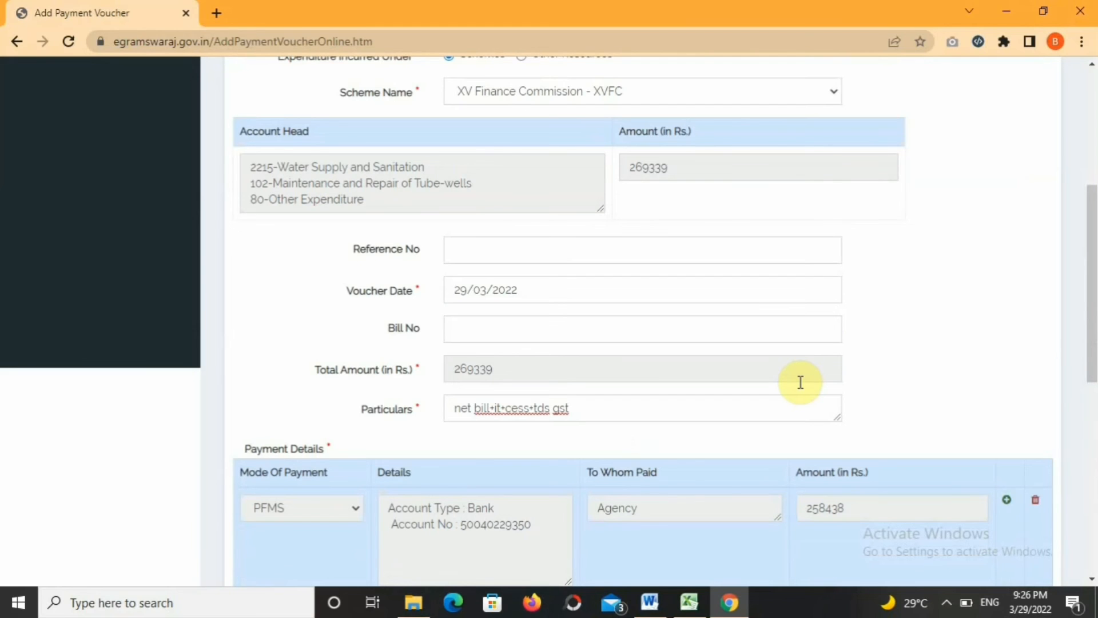
scroll(800, 382, "down", 5)
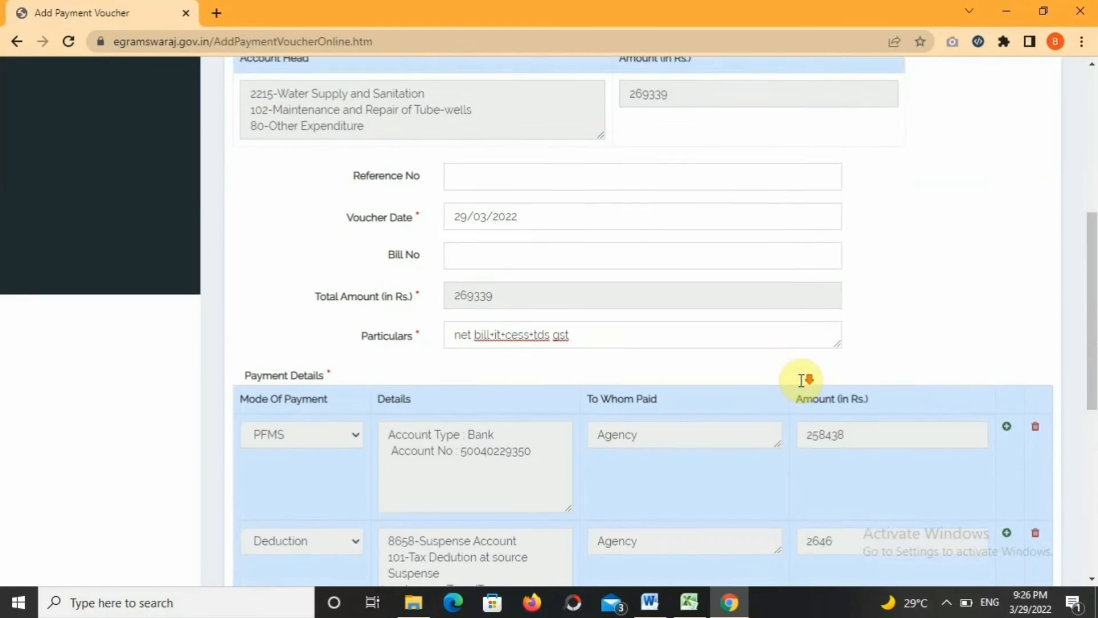
scroll(803, 387, "down", 2)
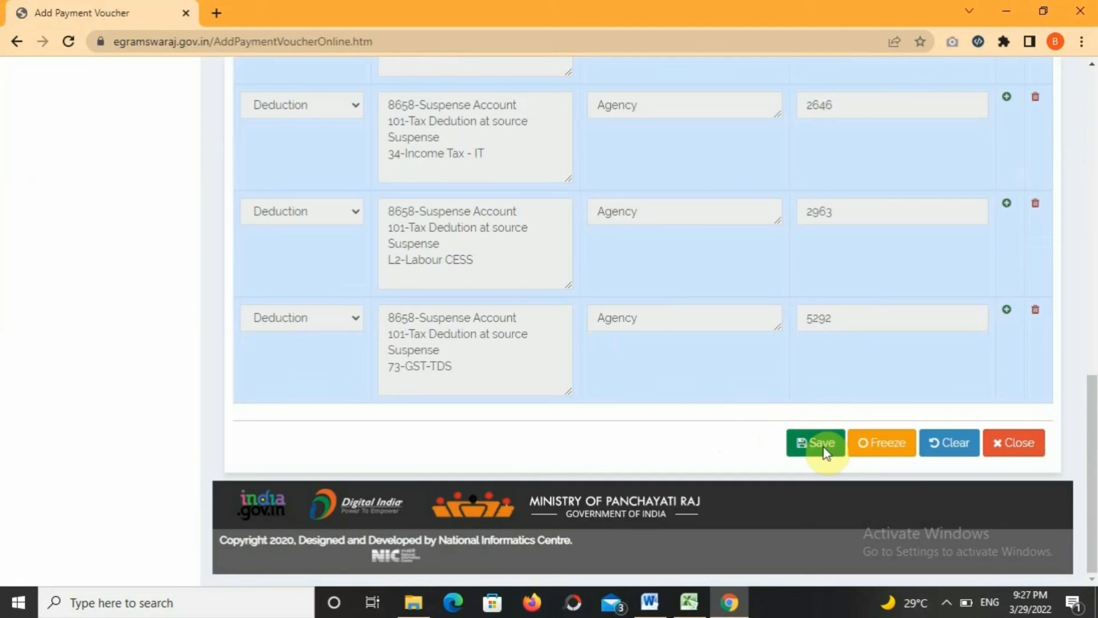
Step: Freeze the completed payment voucher and dismiss the confirmation message
left_click(873, 445)
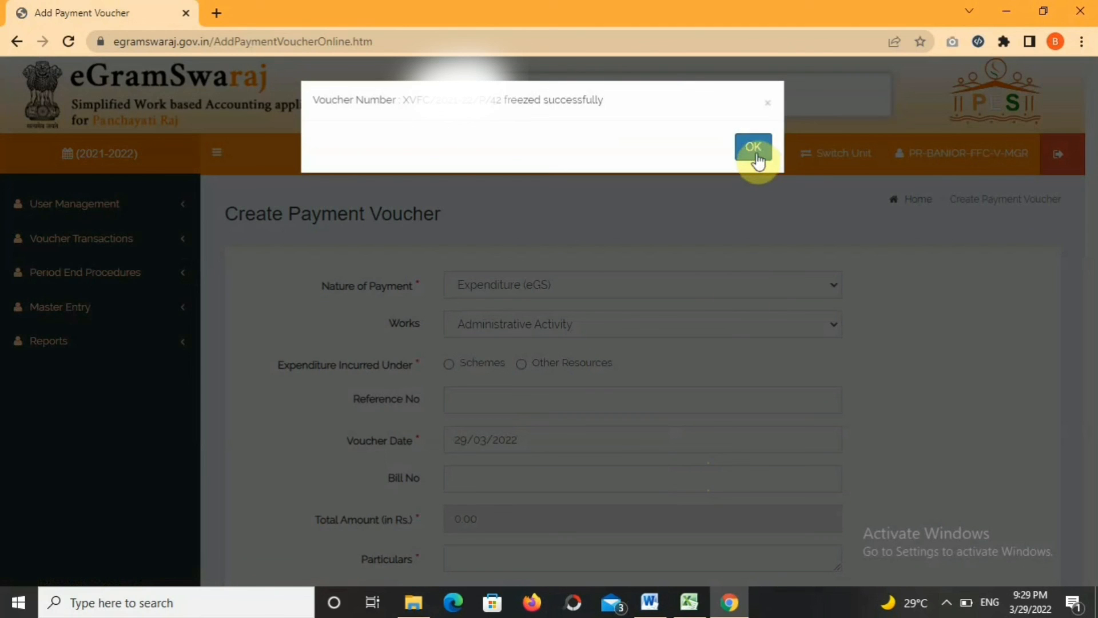
left_click(755, 150)
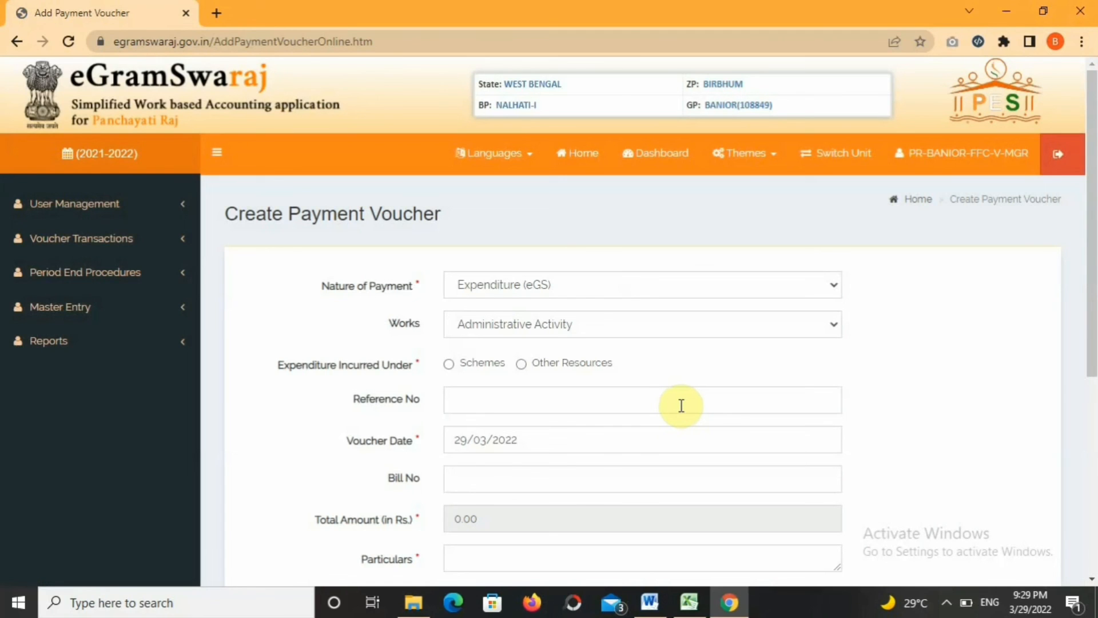
scroll(681, 406, "down", 3)
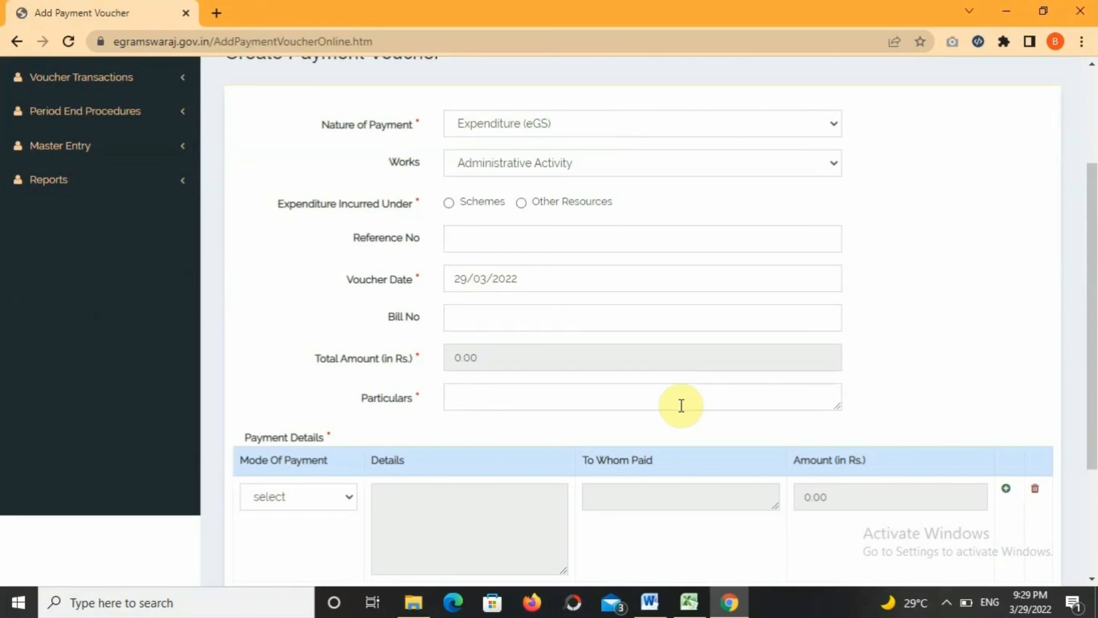
scroll(681, 406, "down", 3)
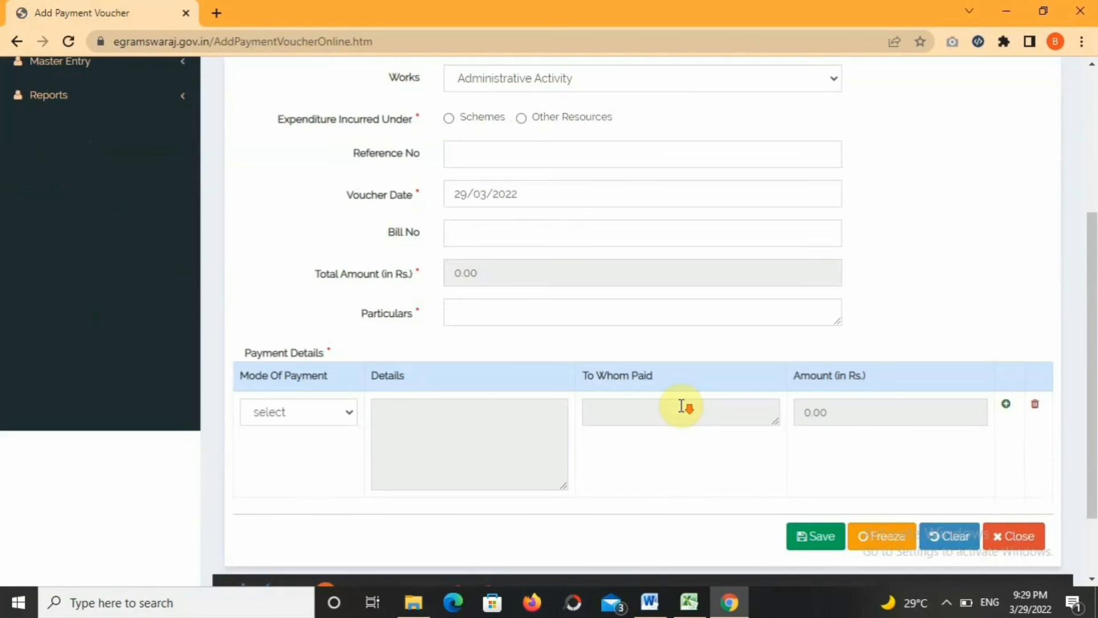